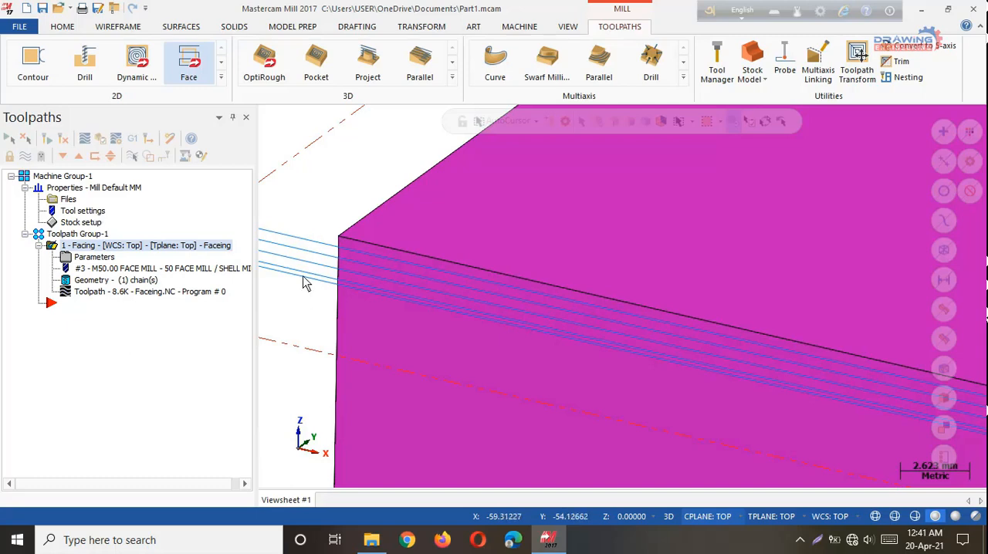
# Simulate the facing operation in Verify mode, replay part of the cut at a slower speed, and close the simulator.
pyautogui.scroll(-8, 329, 286)
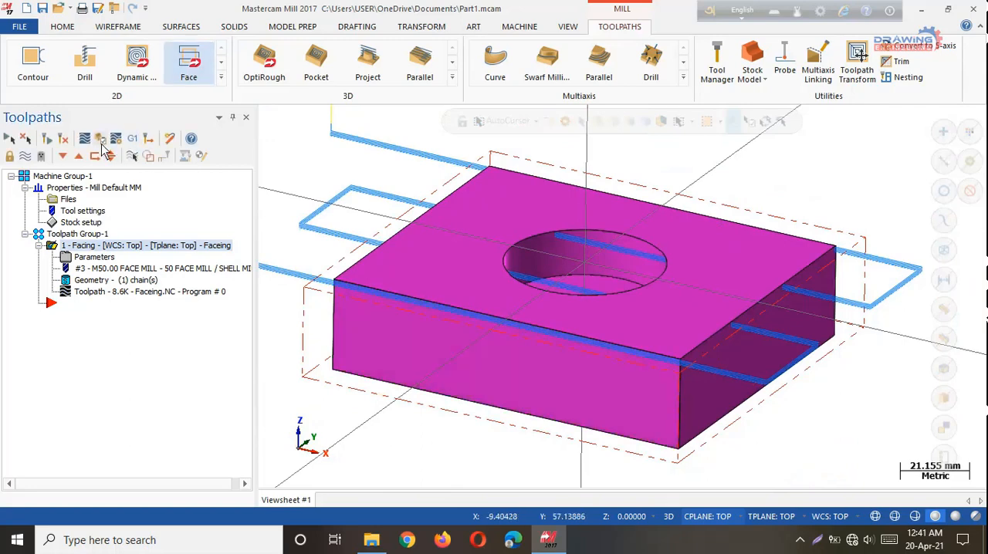
pyautogui.click(100, 143)
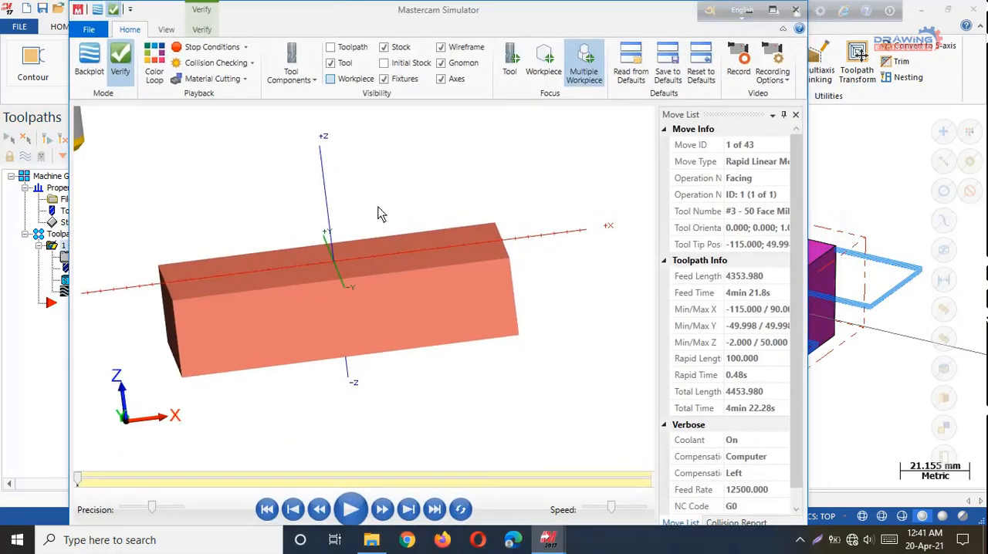
pyautogui.click(351, 511)
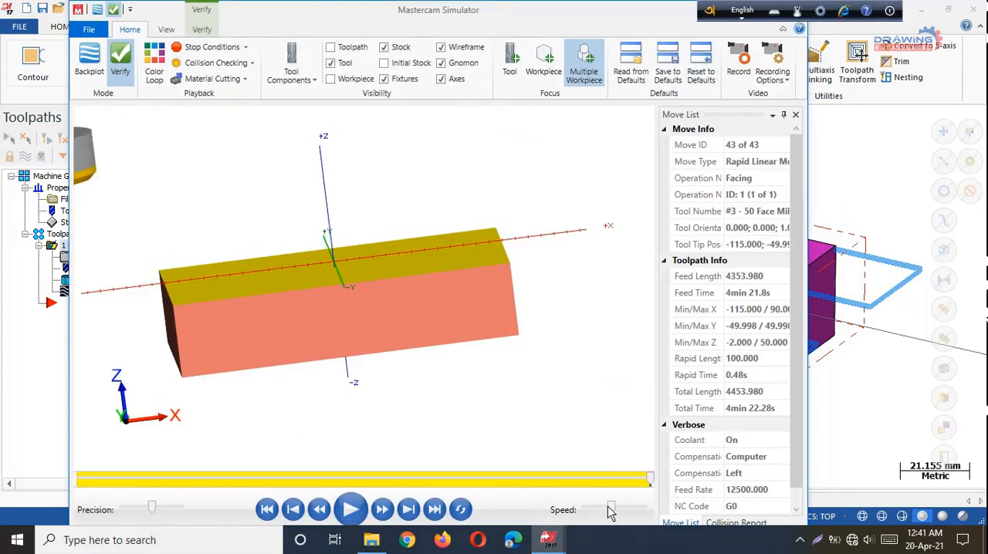
pyautogui.moveTo(610, 510); pyautogui.dragTo(598, 512)
pyautogui.moveTo(650, 480); pyautogui.dragTo(227, 484)
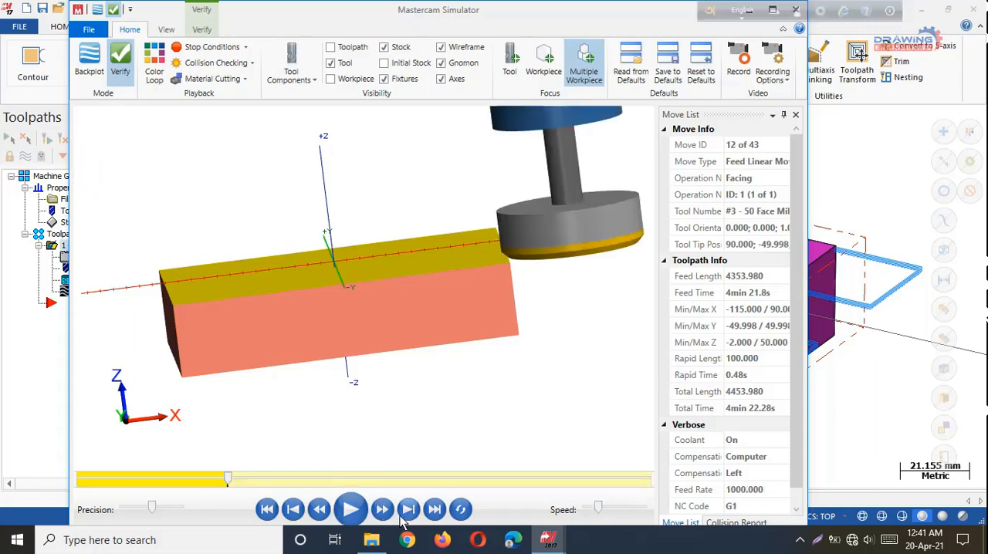
pyautogui.click(351, 508)
pyautogui.moveTo(679, 19); pyautogui.dragTo(677, 77)
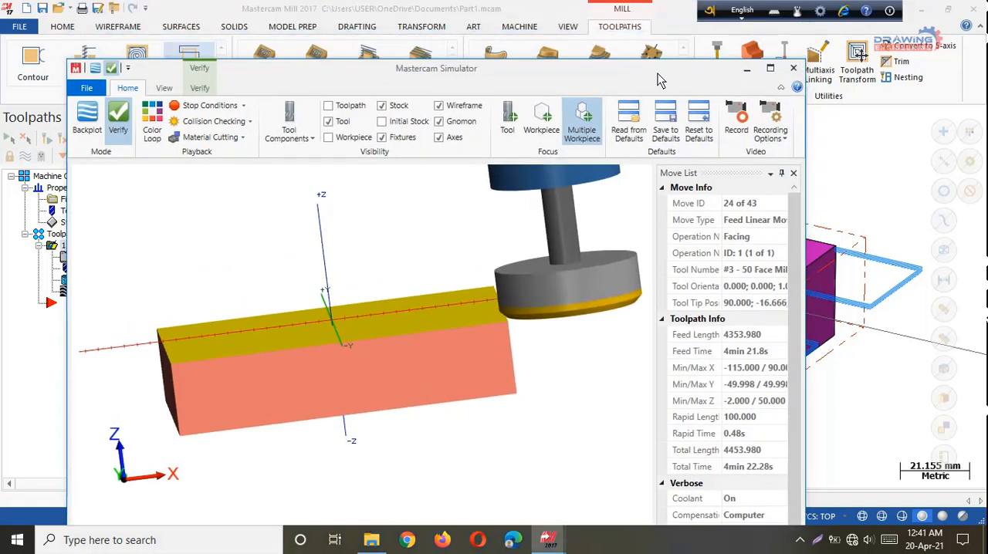
pyautogui.click(795, 69)
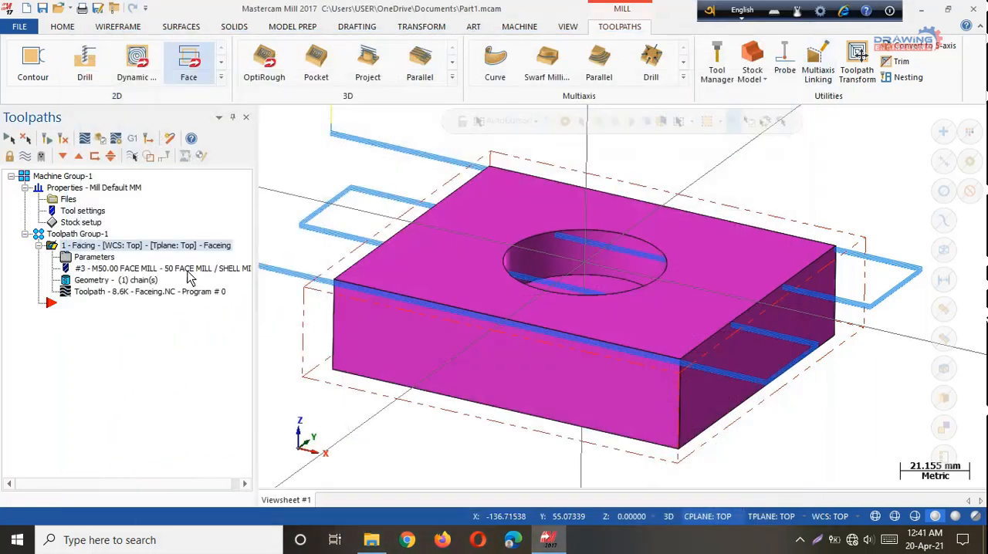
# Backplot the facing toolpath, check its cycle time information in the expanded details, and close the backplot.
pyautogui.click(85, 294)
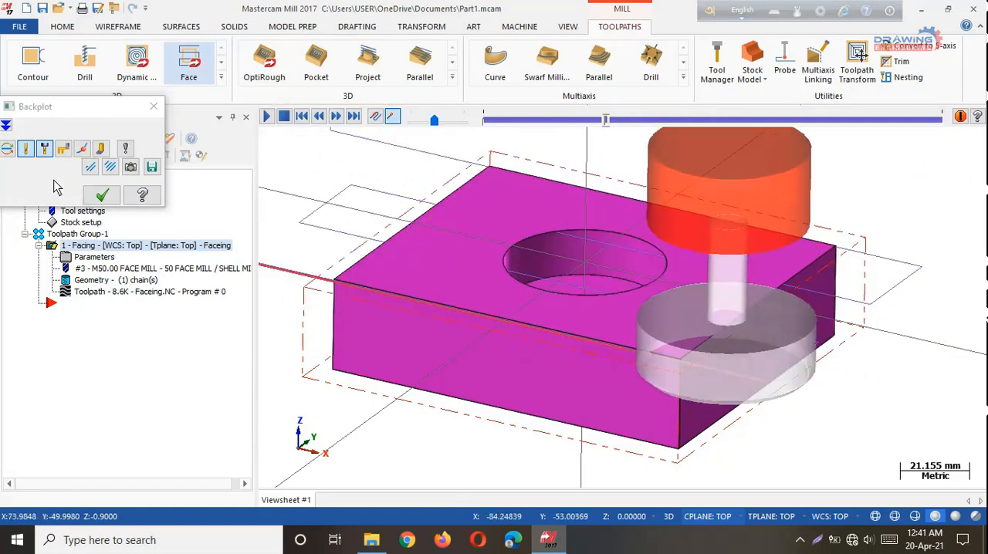
pyautogui.click(6, 125)
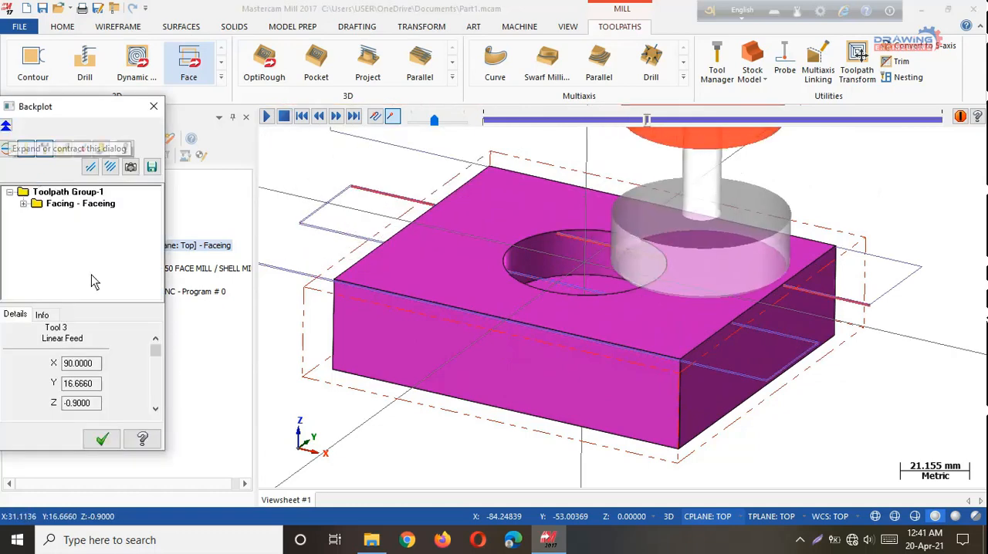
pyautogui.click(42, 314)
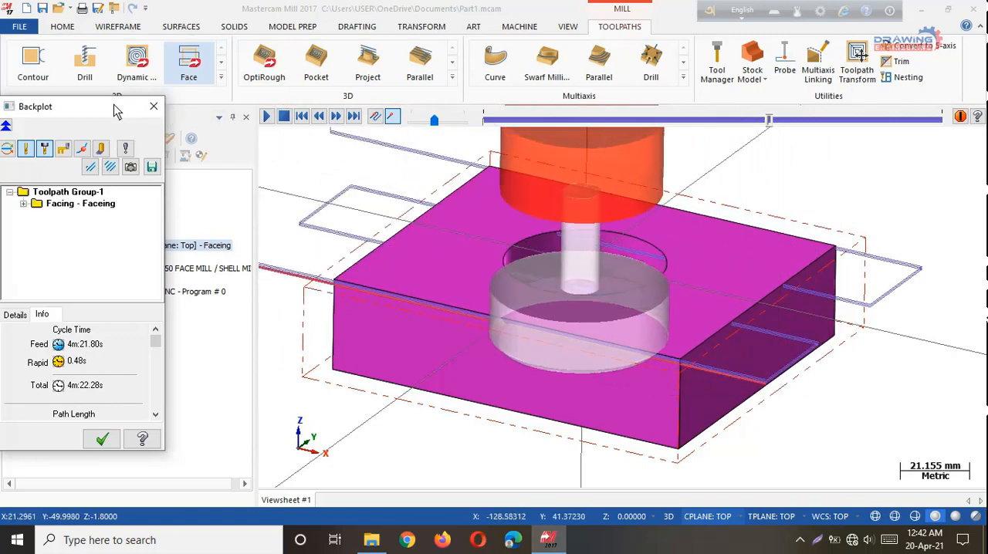
pyautogui.click(154, 106)
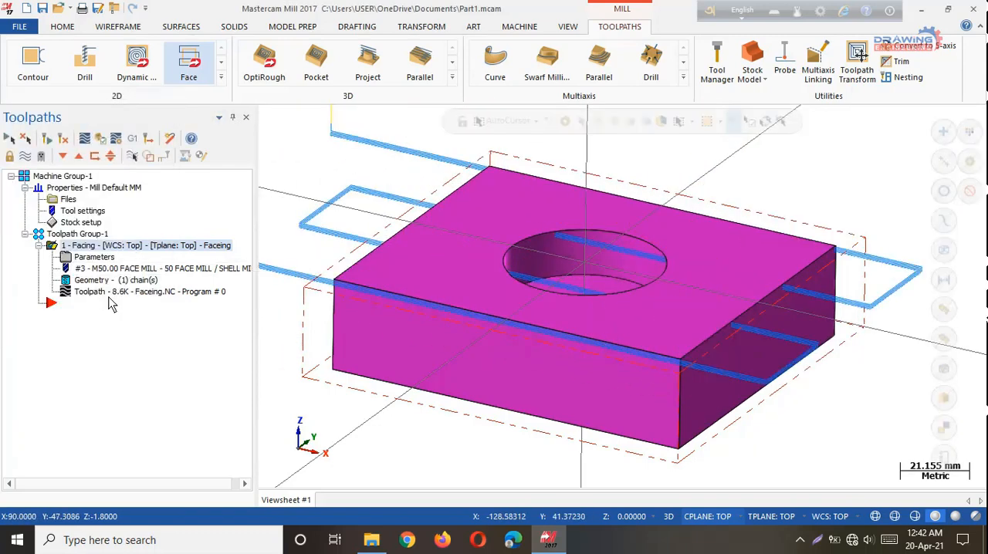
# Review the cut parameters of the facing operation and close them without making changes.
pyautogui.click(87, 260)
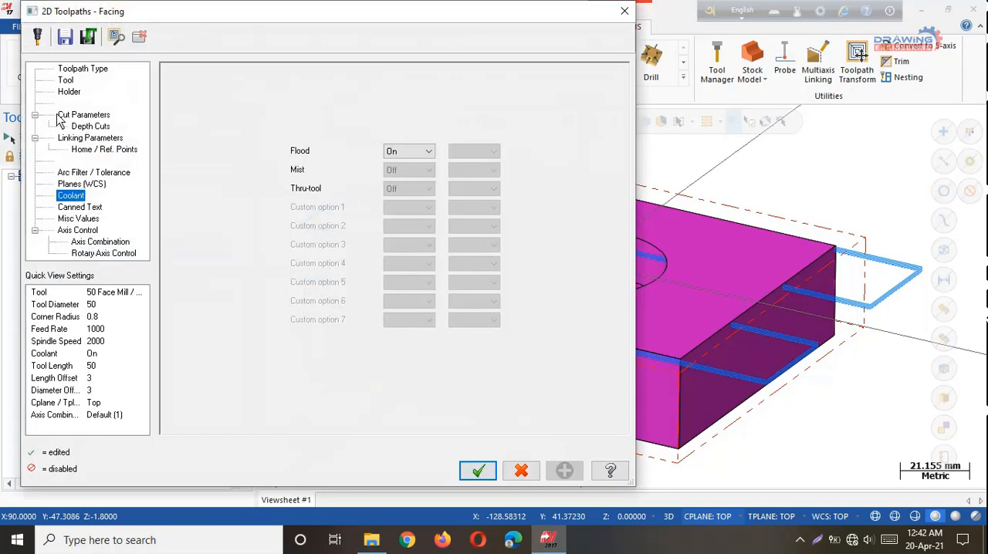
pyautogui.click(84, 115)
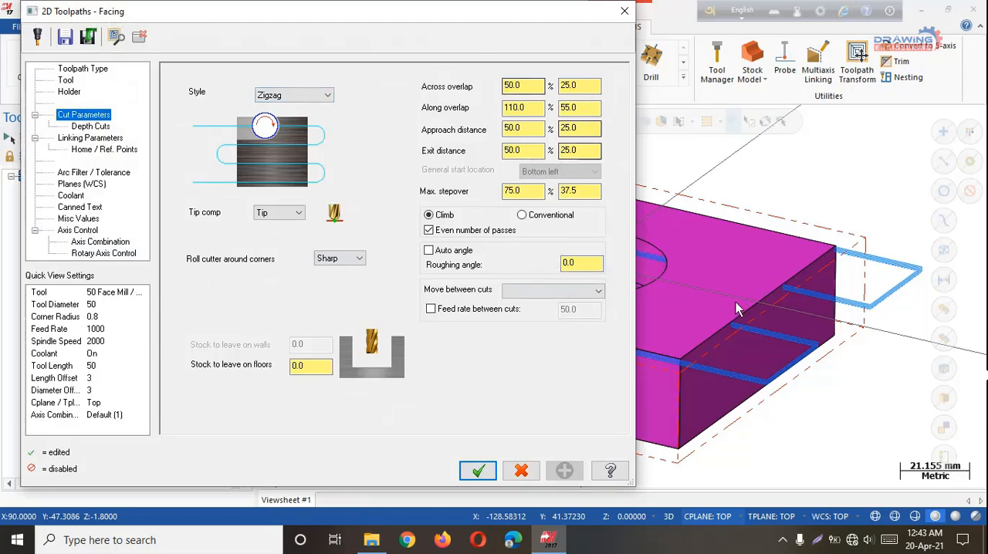
pyautogui.click(622, 14)
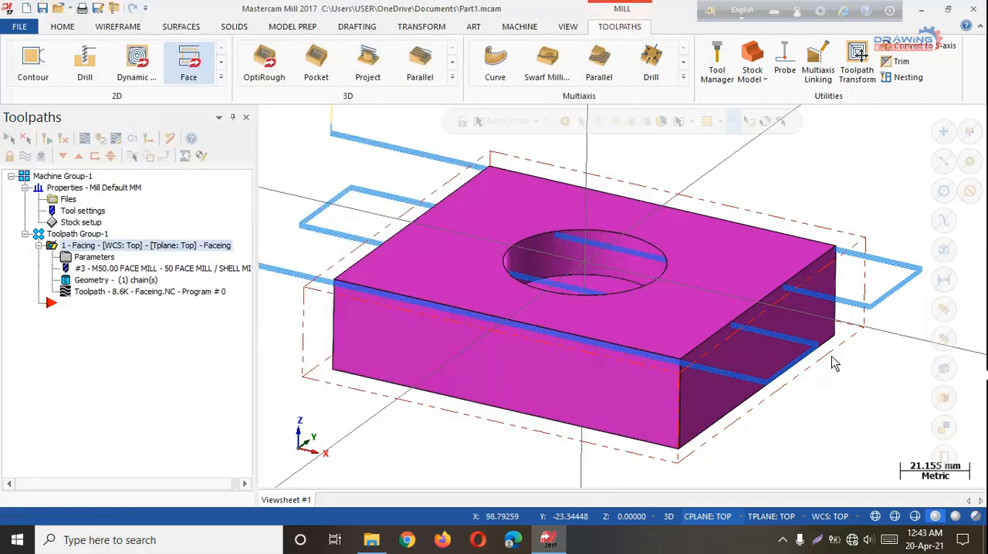
# Set the facing operation's across overlap to 75% and regenerate the toolpath.
pyautogui.scroll(2, 926, 317)
pyautogui.scroll(-2, 938, 312)
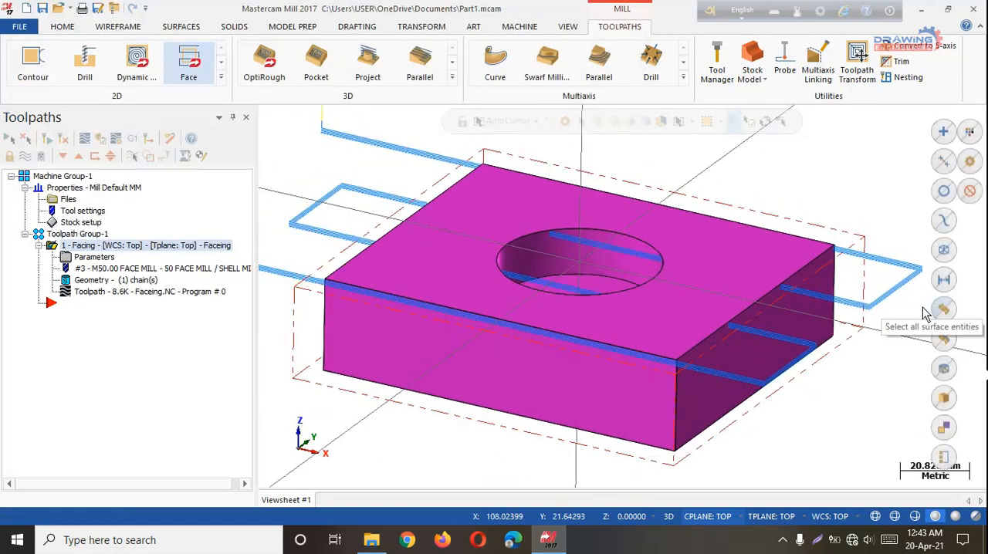
pyautogui.scroll(-4, 938, 312)
pyautogui.scroll(1, 750, 285)
pyautogui.scroll(5, 750, 285)
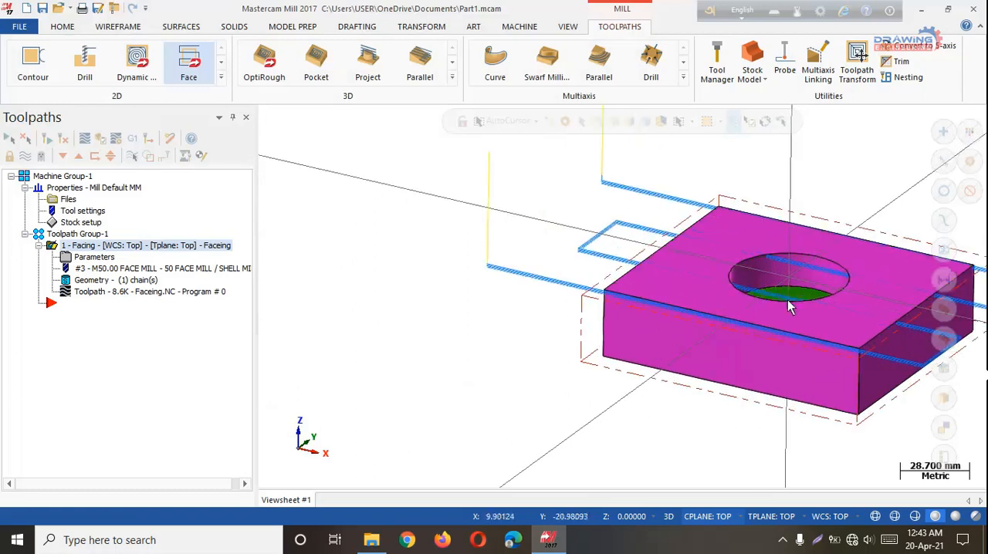
pyautogui.click(83, 257)
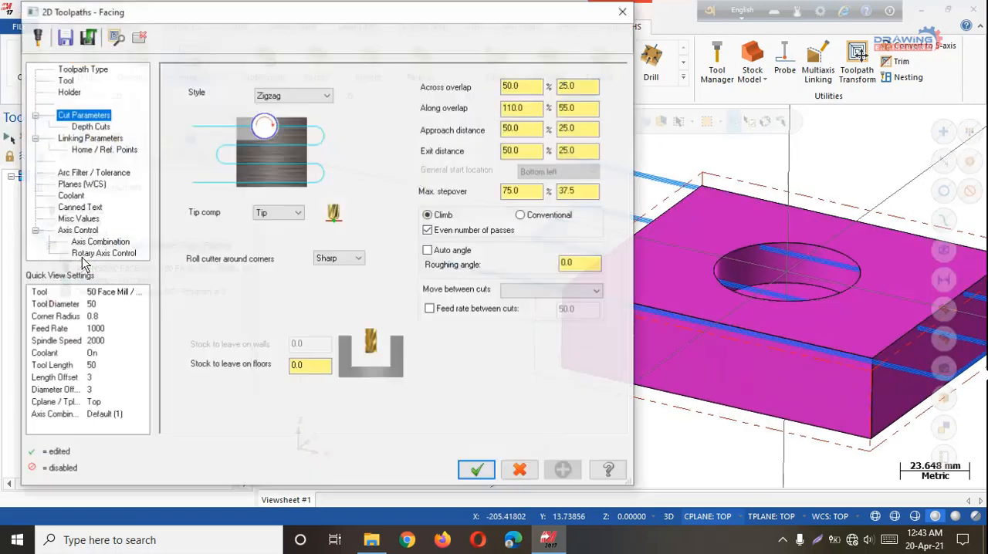
pyautogui.moveTo(419, 19); pyautogui.dragTo(324, 32)
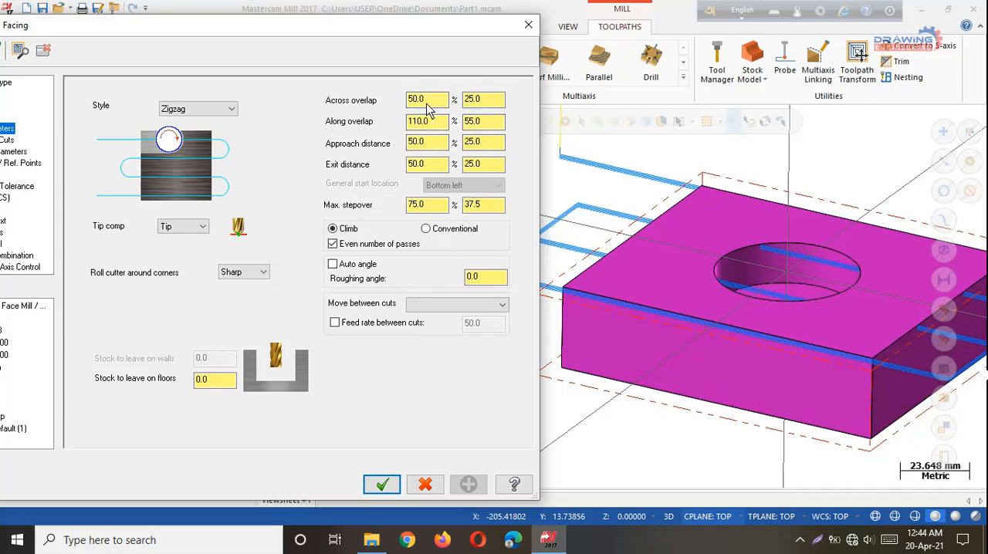
pyautogui.moveTo(438, 100); pyautogui.dragTo(410, 104)
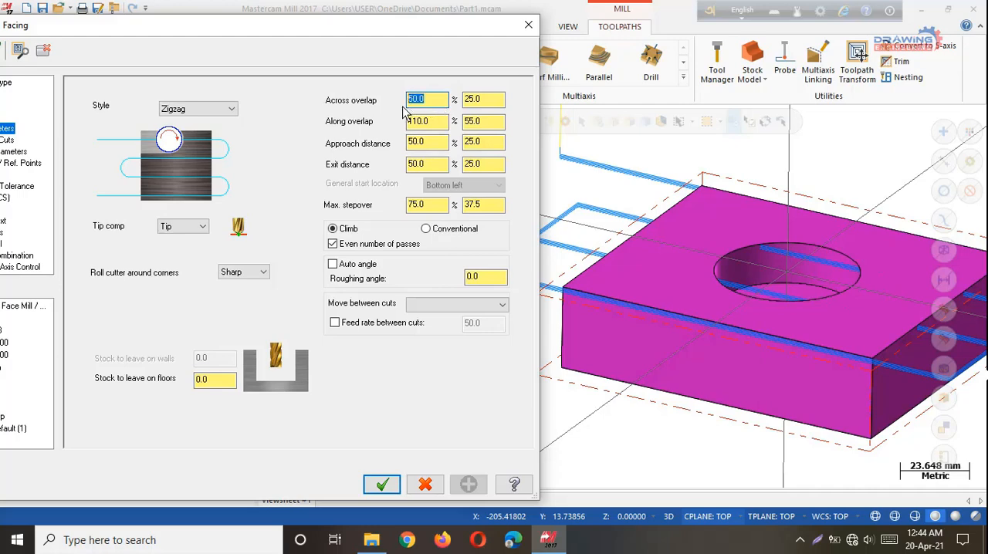
pyautogui.write('75')
pyautogui.press('Return')
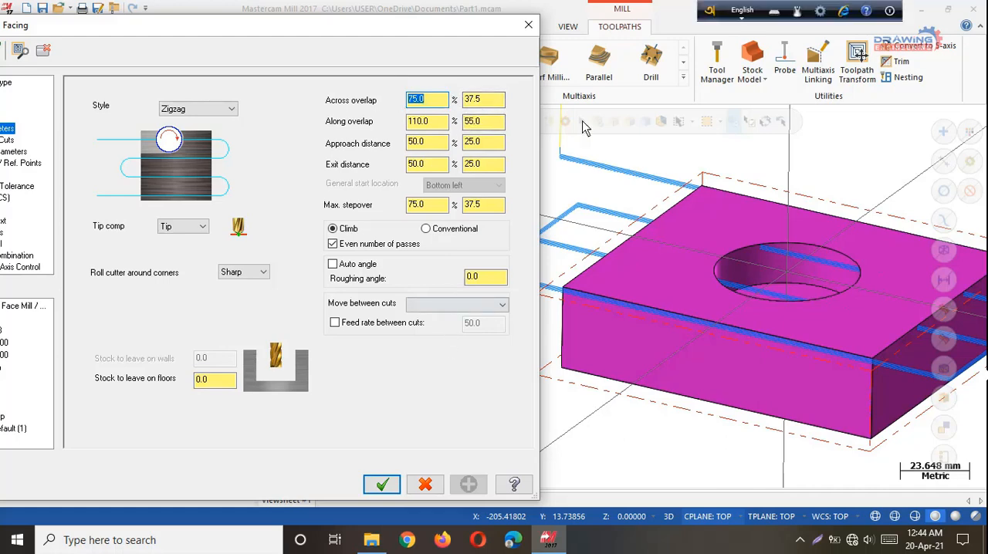
pyautogui.click(382, 484)
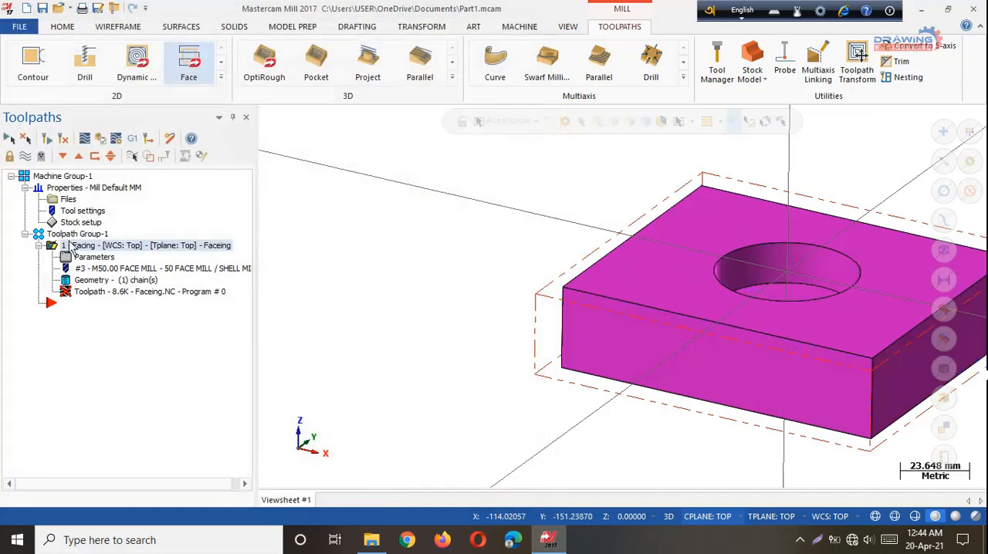
pyautogui.click(47, 138)
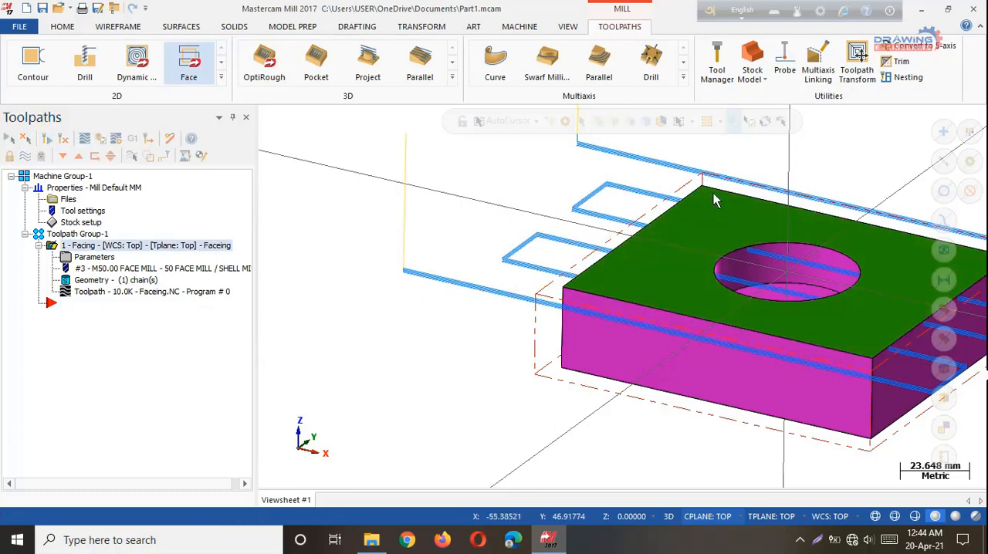
# Set the facing operation's along overlap to 175% and regenerate the toolpath.
pyautogui.click(86, 257)
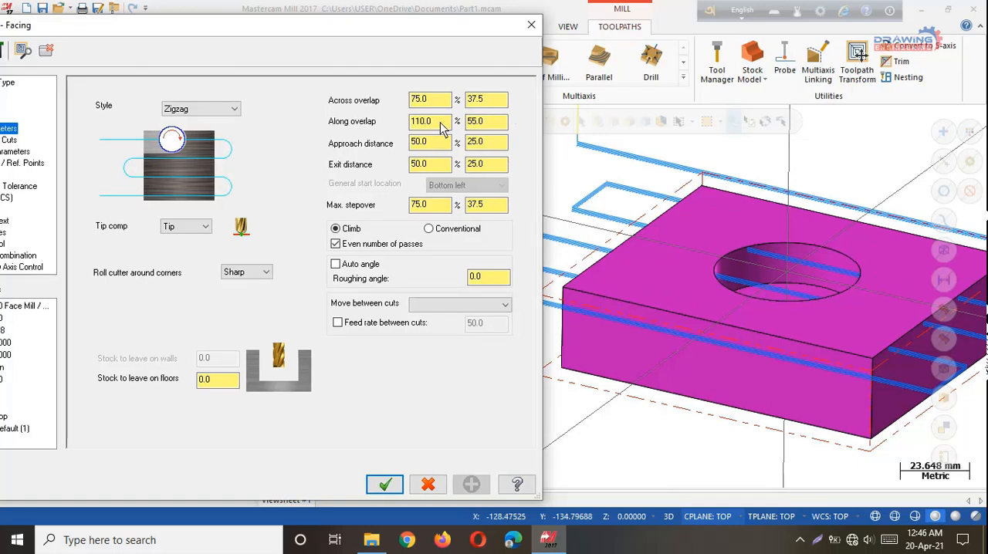
pyautogui.moveTo(443, 127); pyautogui.dragTo(382, 125)
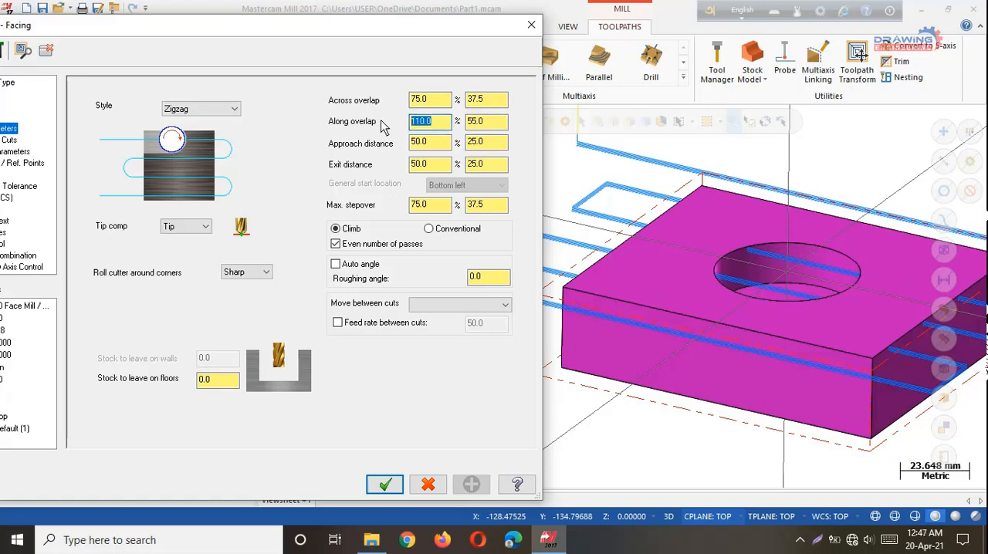
pyautogui.write('1')
pyautogui.click(384, 484)
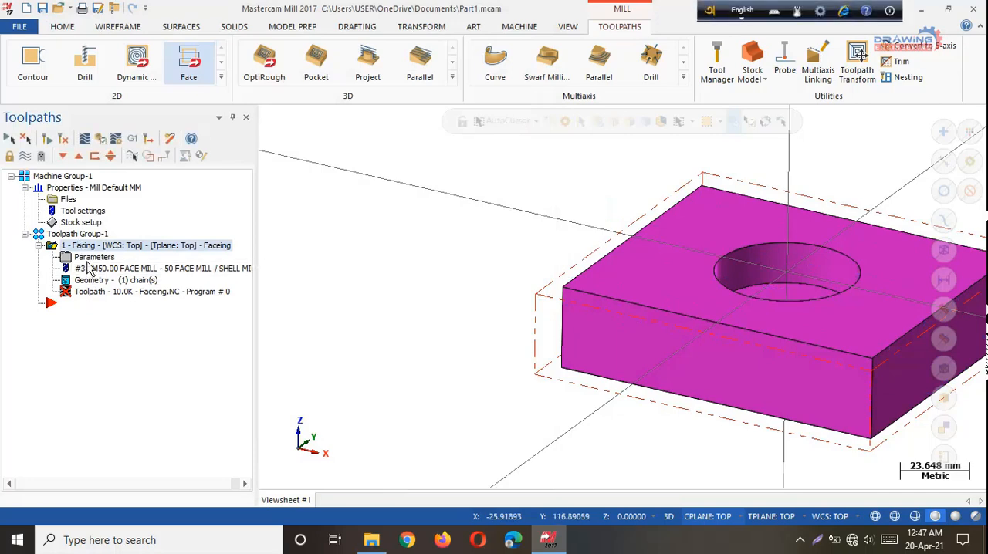
pyautogui.click(46, 139)
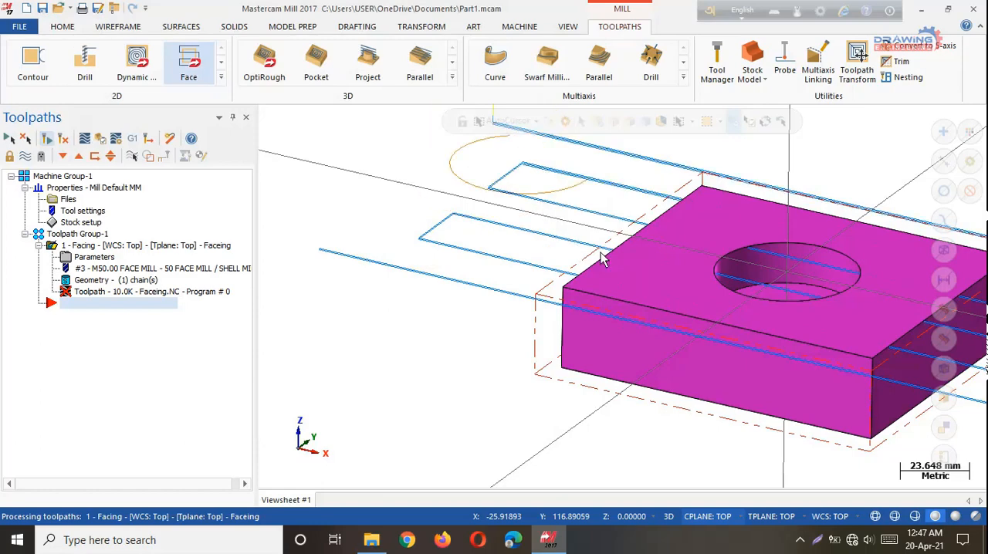
# Set the facing operation's approach distance to 120% and exit distance to 20%, and regenerate the toolpath.
pyautogui.click(85, 259)
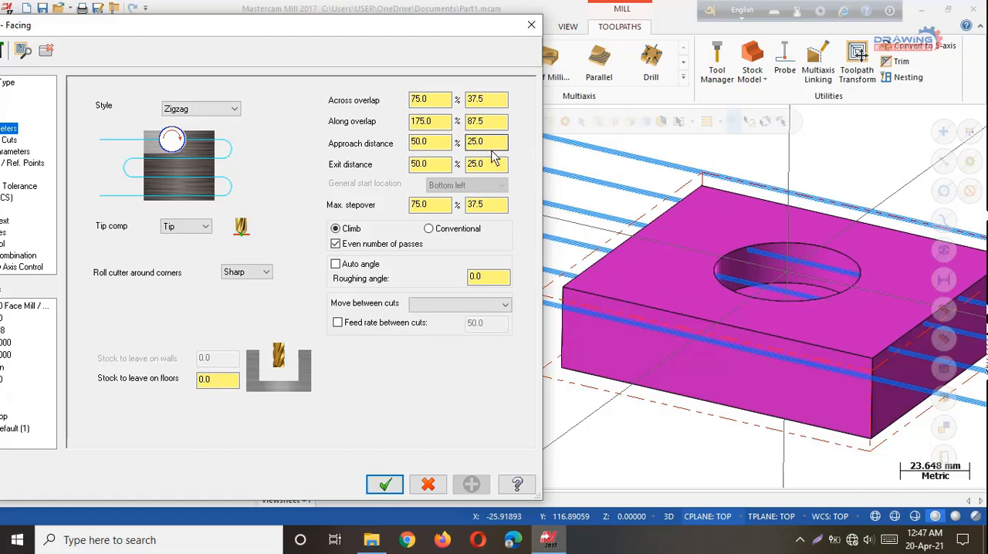
pyautogui.doubleClick(430, 143)
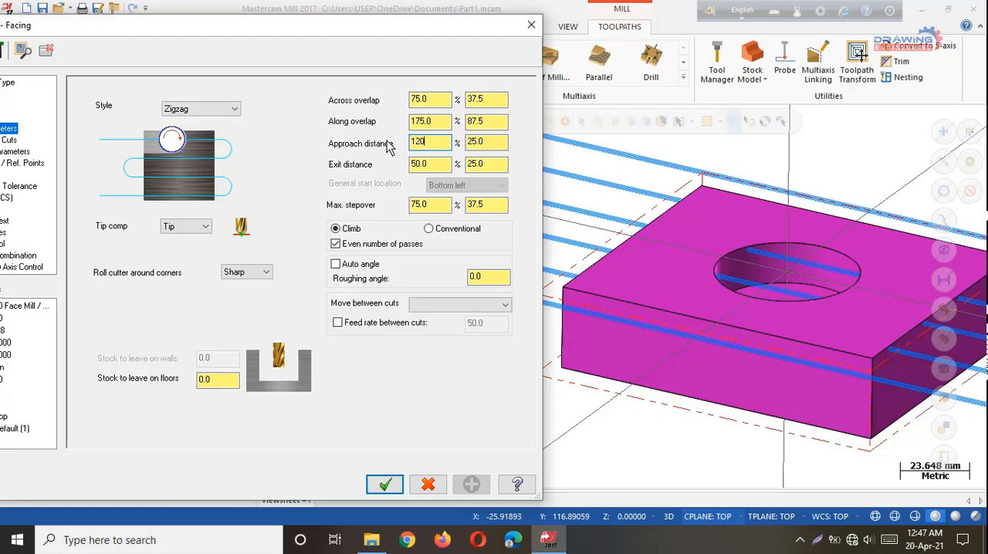
pyautogui.write('120')
pyautogui.press('Return')
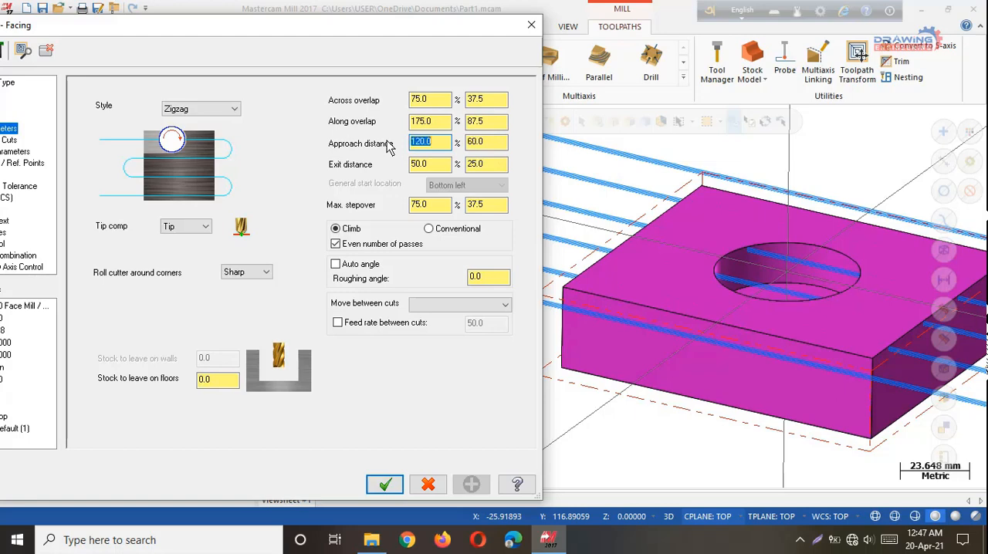
pyautogui.doubleClick(436, 165)
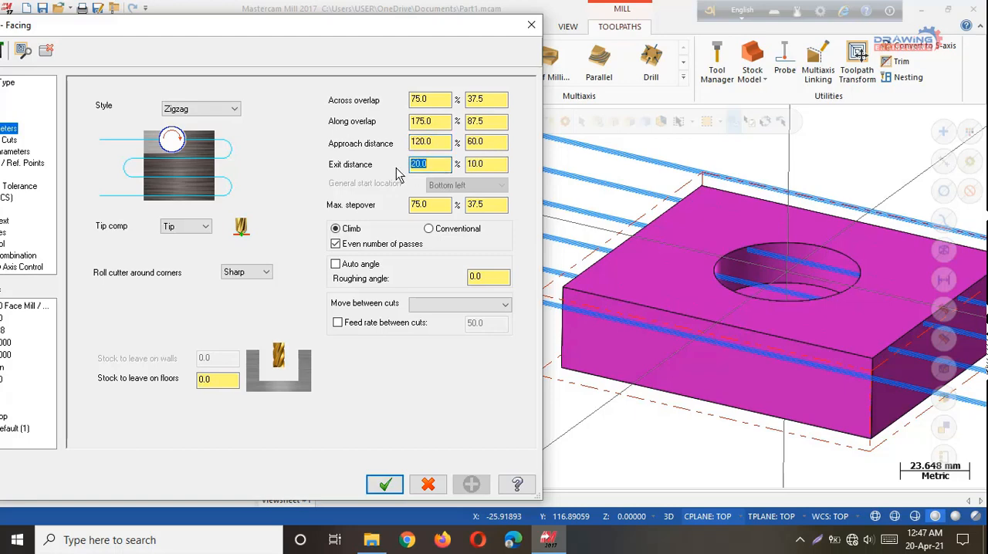
pyautogui.click(384, 484)
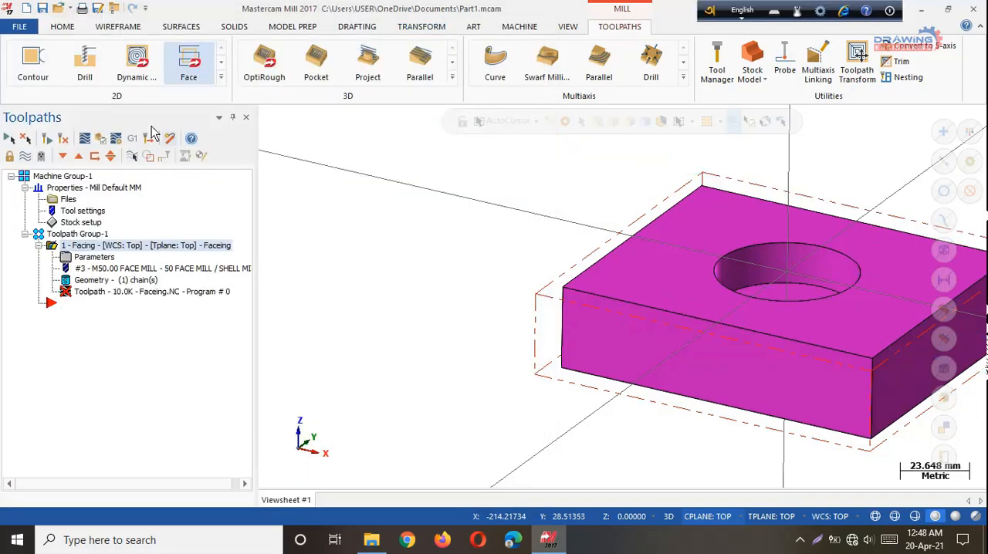
pyautogui.click(46, 139)
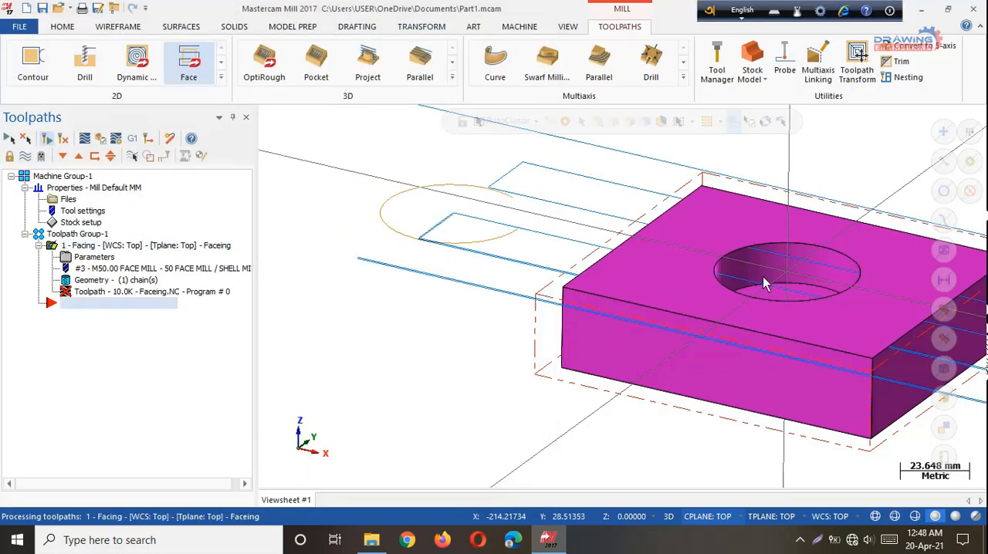
pyautogui.scroll(-2, 375, 143)
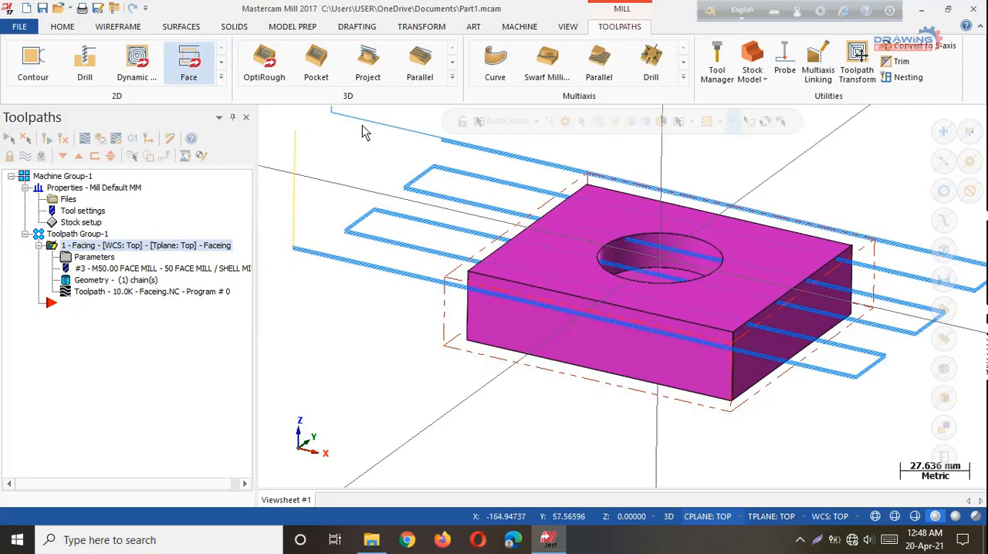
# Set the facing operation's maximum stepover to 25% and accept the cut parameters.
pyautogui.click(90, 257)
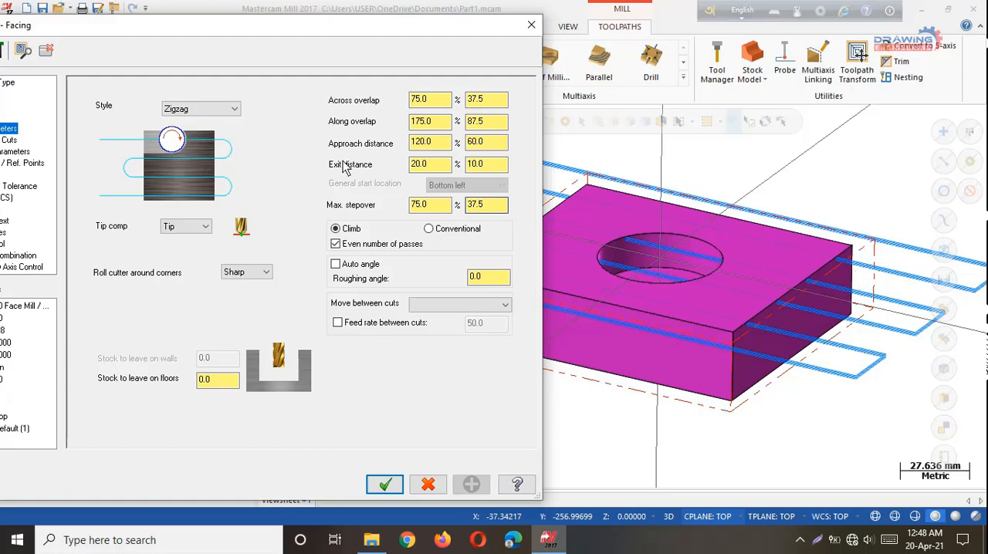
pyautogui.write('2')
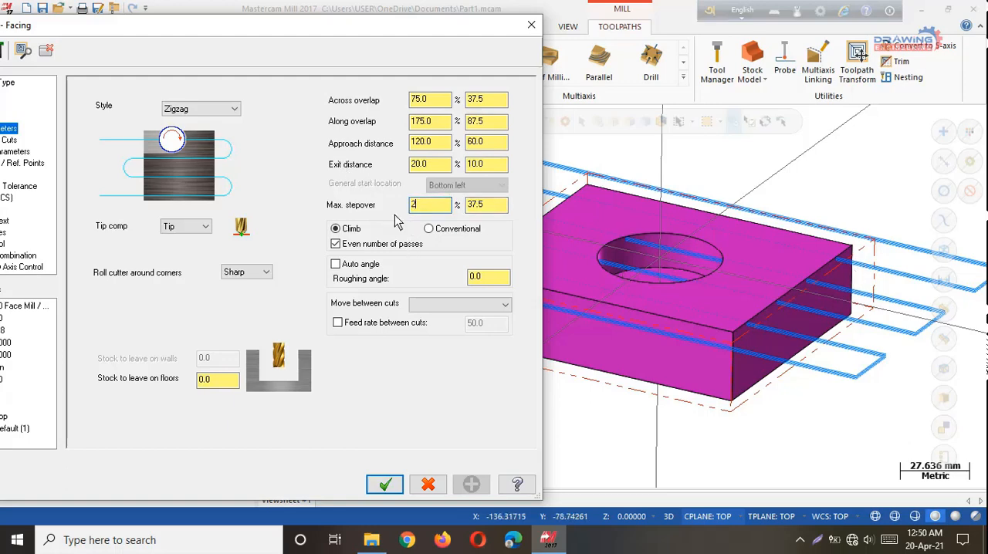
pyautogui.write('5')
pyautogui.press('Return')
pyautogui.click(384, 483)
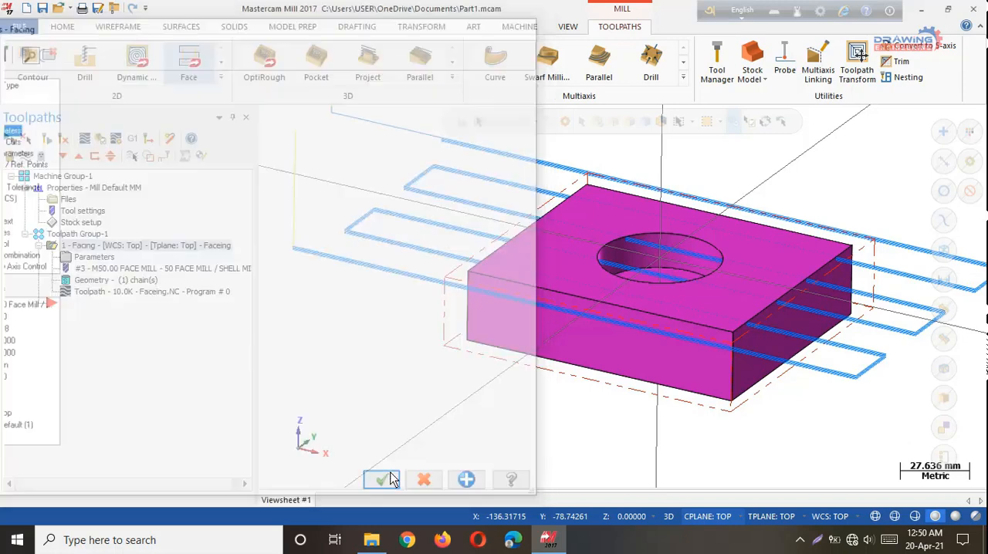
# Regenerate the facing toolpath, and set its maximum stepover to 50%.
pyautogui.click(46, 139)
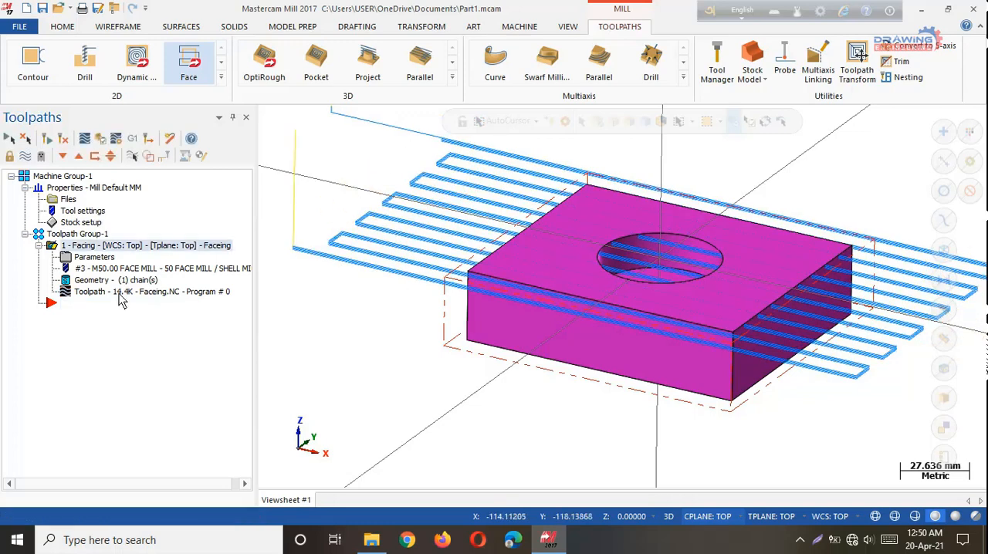
pyautogui.click(85, 259)
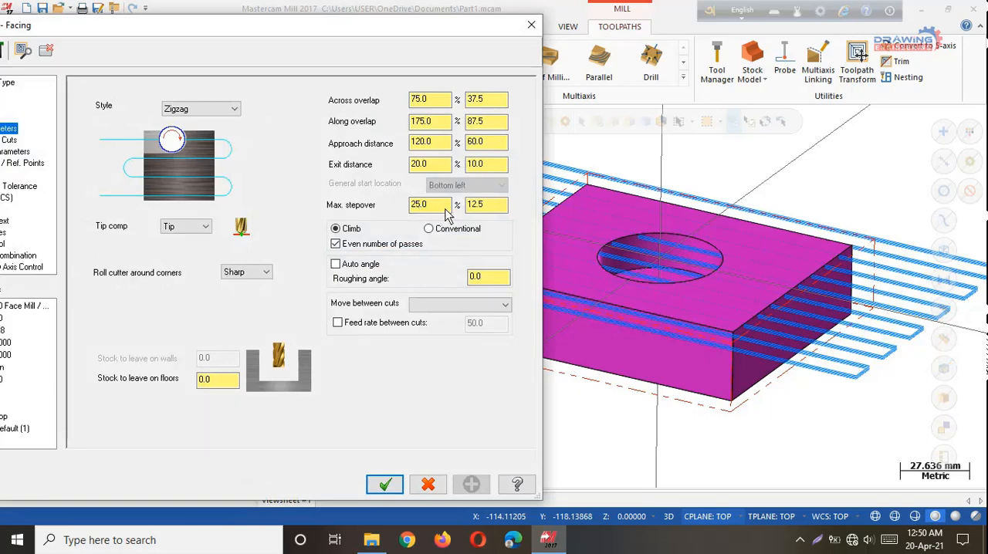
pyautogui.moveTo(445, 210); pyautogui.dragTo(413, 208)
pyautogui.write('50')
pyautogui.press('Return')
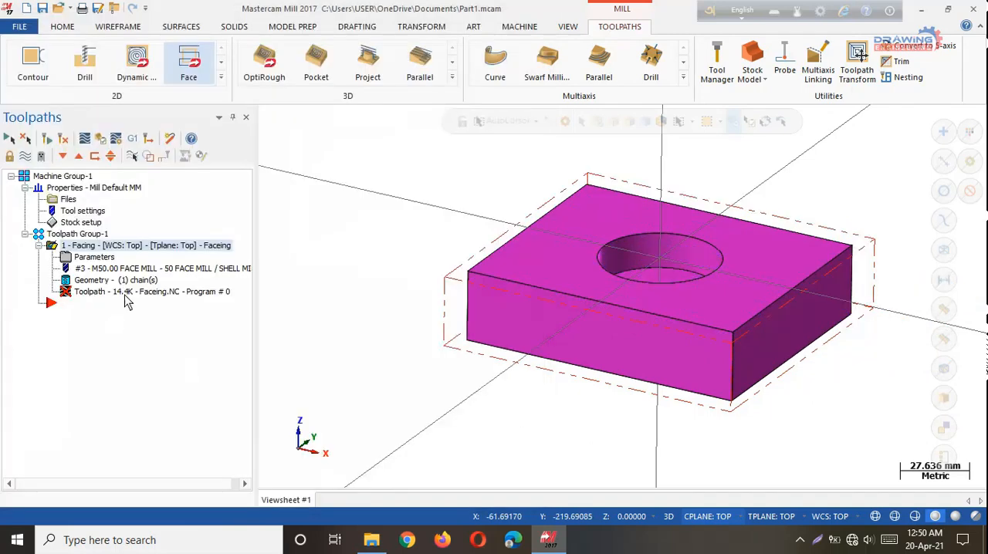
# Set the facing operation's cutting style to One way and accept the cut parameters.
pyautogui.click(93, 258)
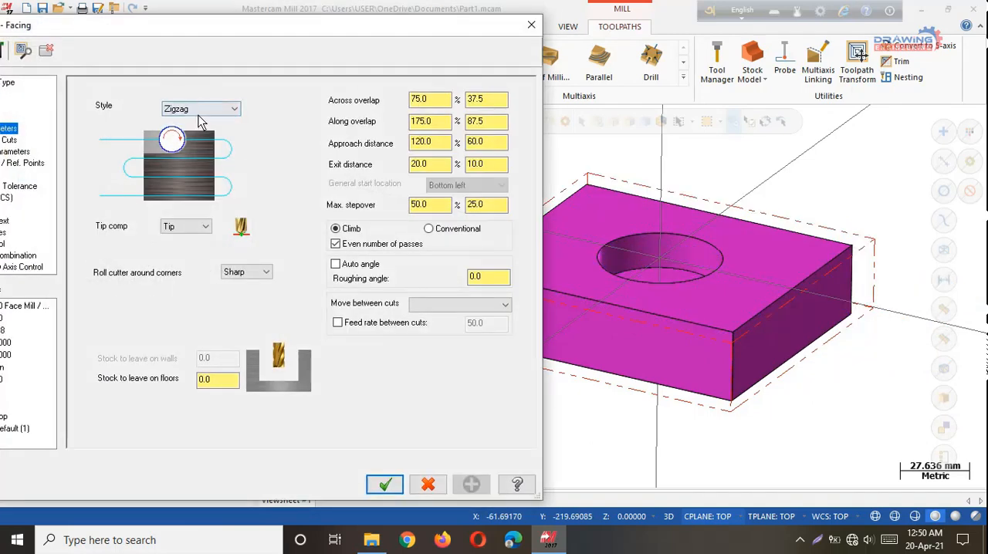
pyautogui.click(199, 109)
pyautogui.click(200, 132)
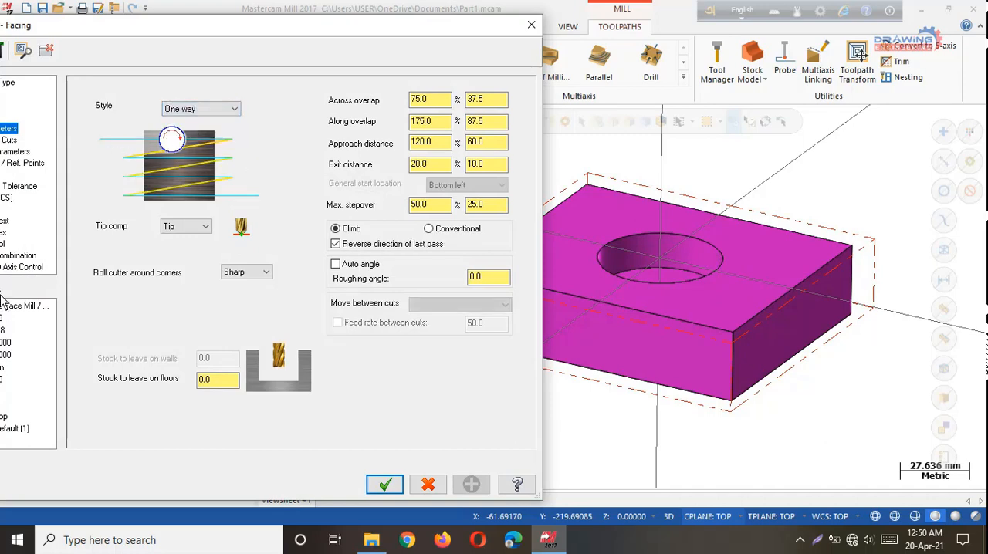
pyautogui.click(395, 486)
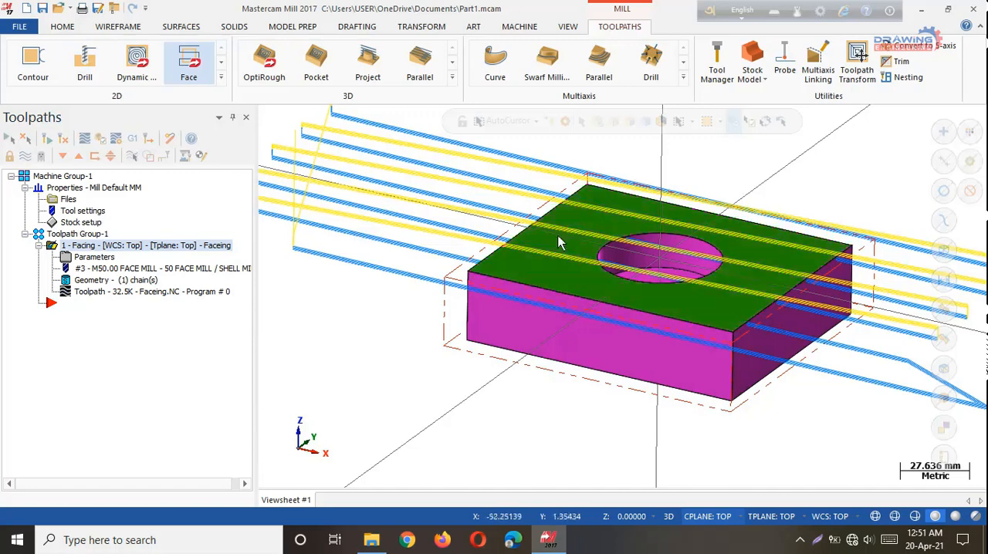
# Reopen the facing operation's cut parameters and change the cutting style to One pass.
pyautogui.click(90, 259)
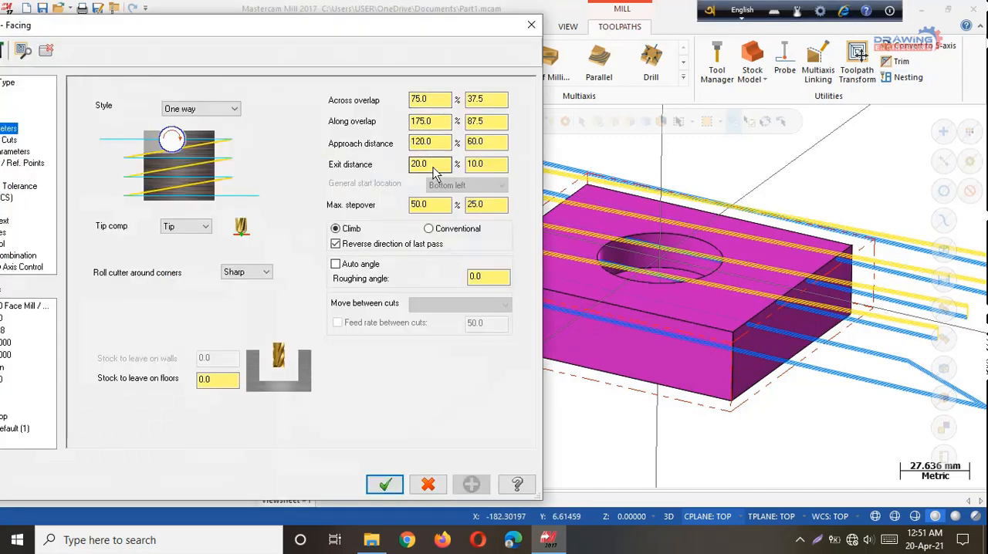
pyautogui.click(200, 109)
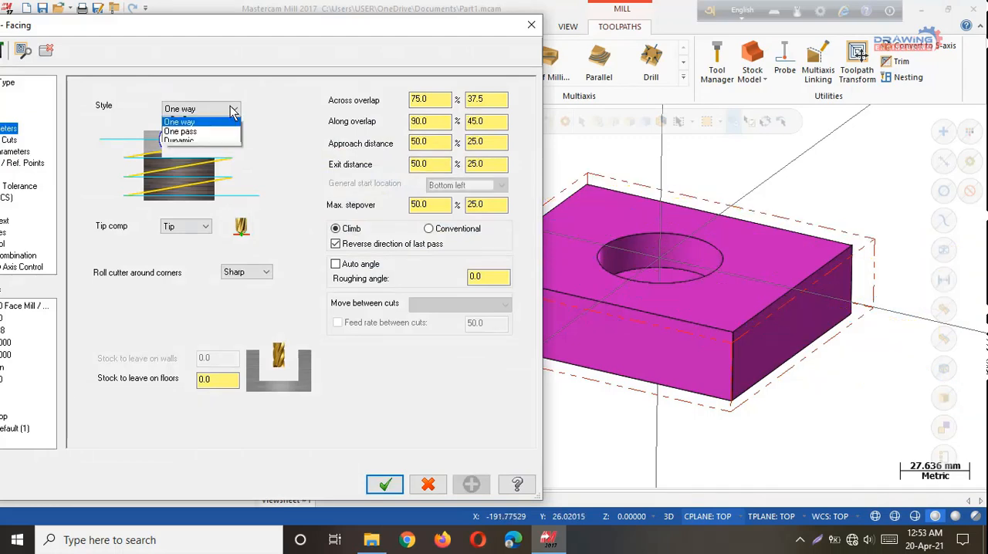
pyautogui.click(185, 132)
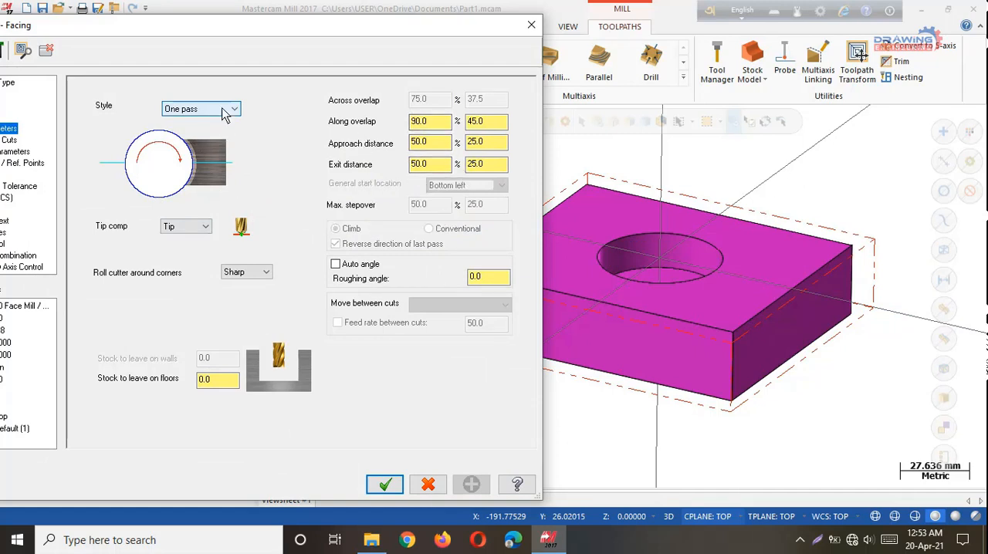
# Set the facing style to Dynamic with a 25% approach distance, and regenerate the toolpath.
pyautogui.click(224, 113)
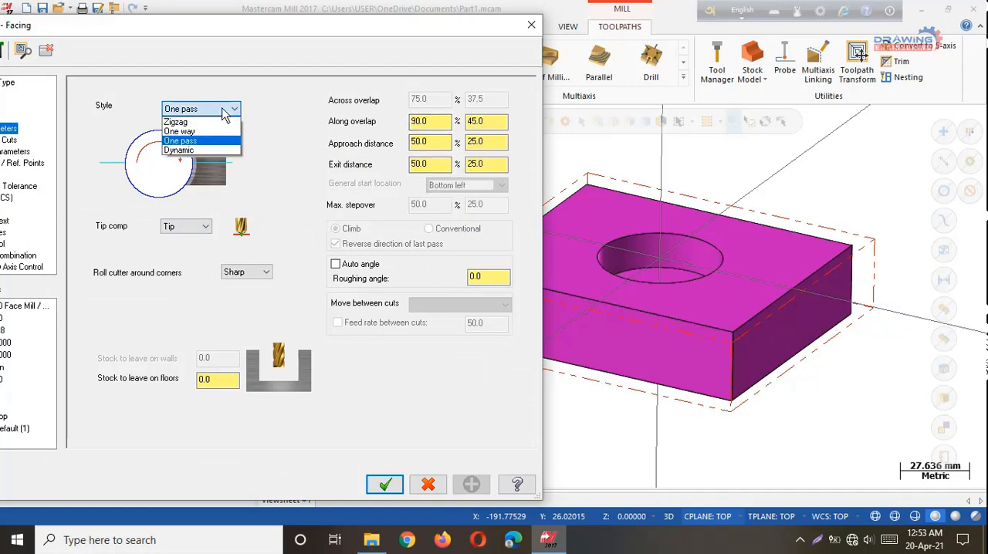
pyautogui.click(204, 152)
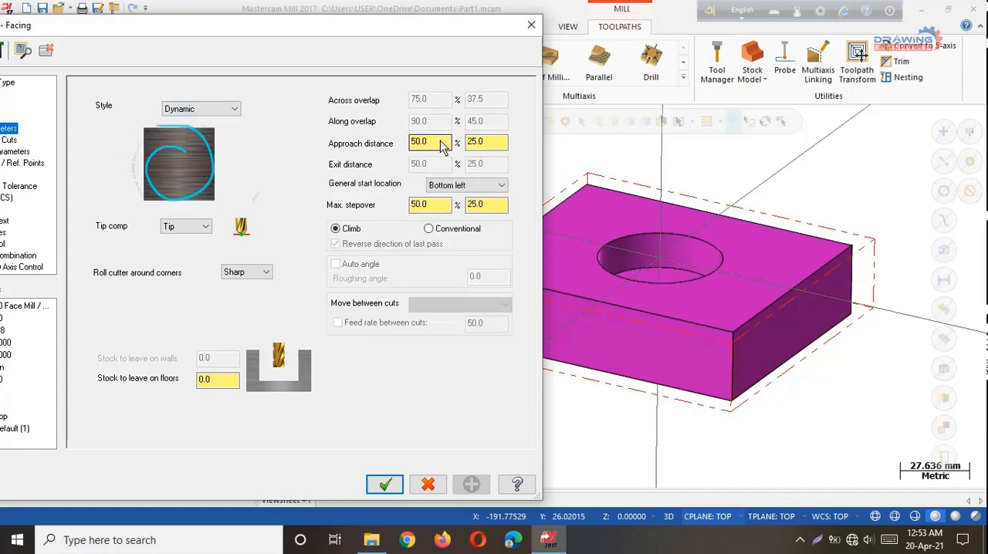
pyautogui.moveTo(445, 147); pyautogui.dragTo(404, 147)
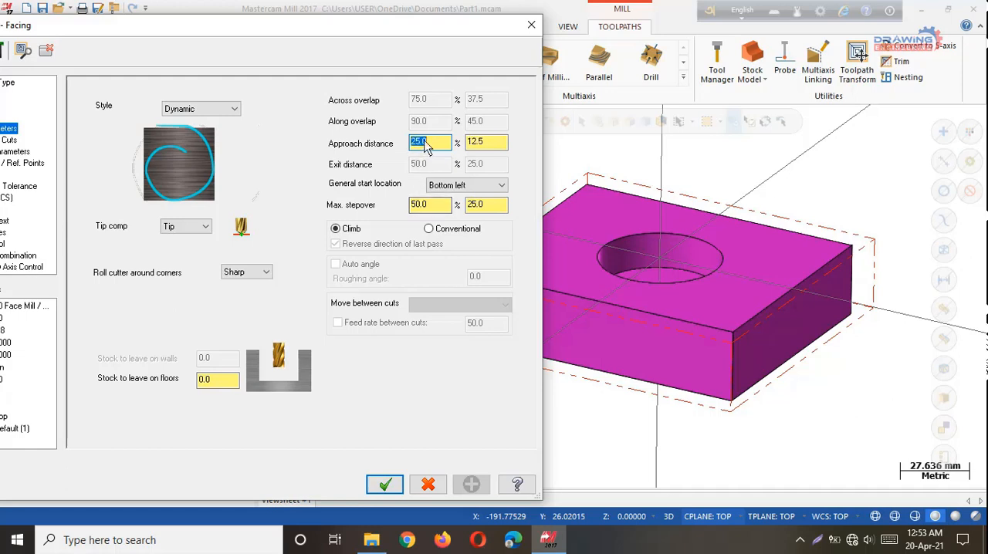
pyautogui.click(384, 484)
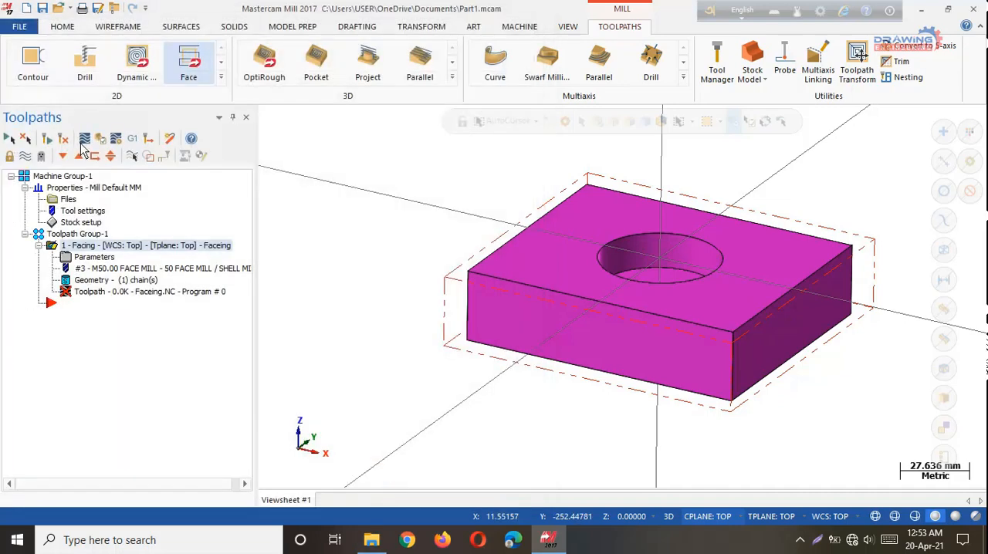
pyautogui.click(46, 140)
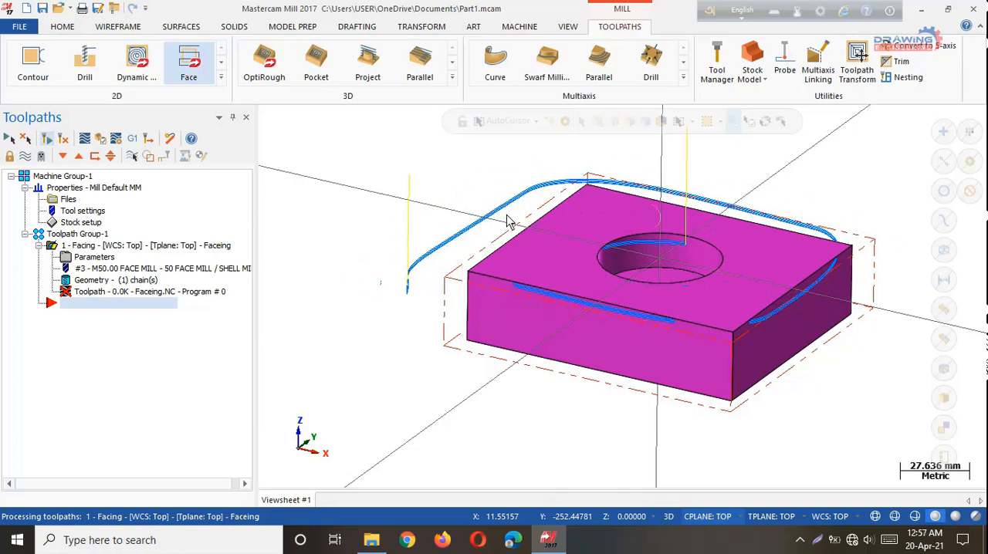
pyautogui.scroll(3, 501, 225)
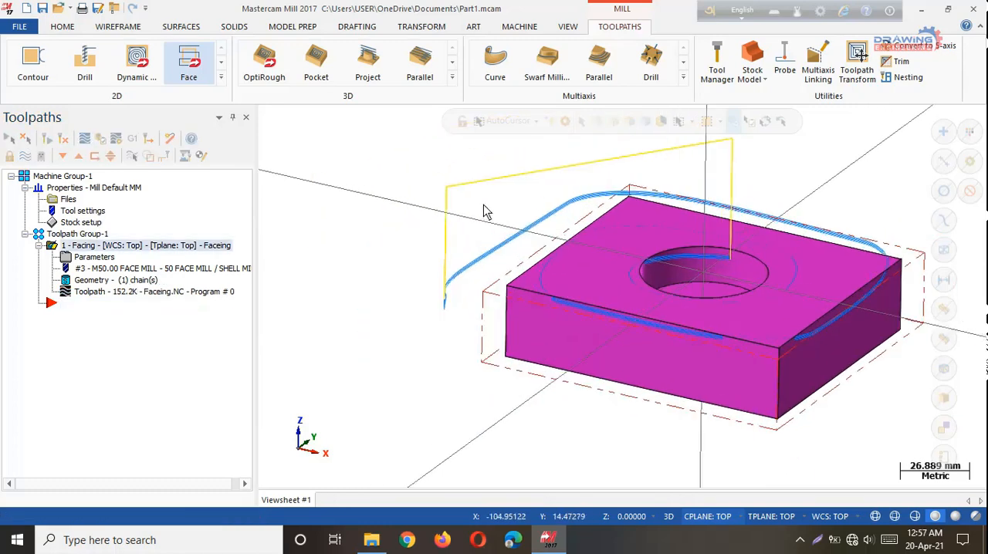
# Set the facing operation's tip compensation to Tip, apply it and accept the cut parameters.
pyautogui.click(95, 258)
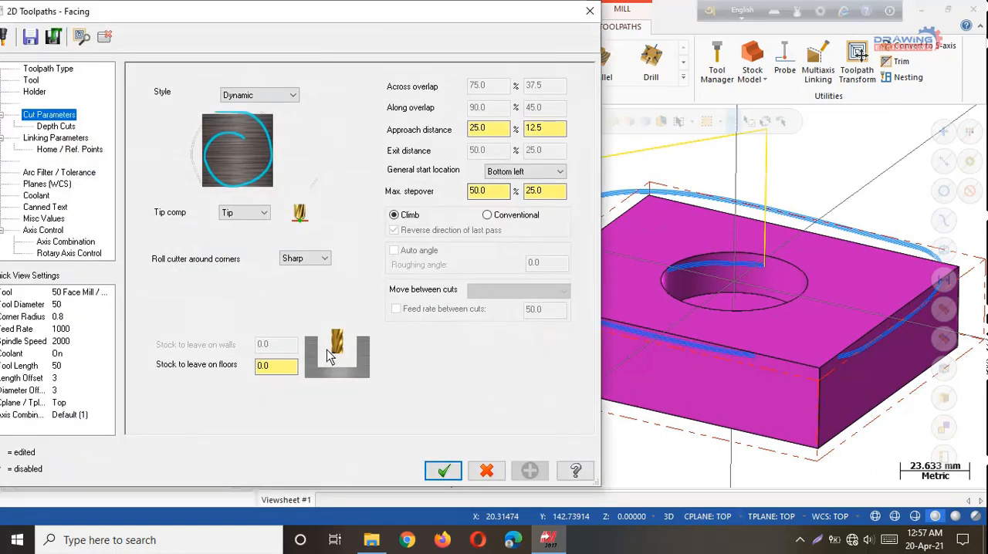
pyautogui.click(262, 214)
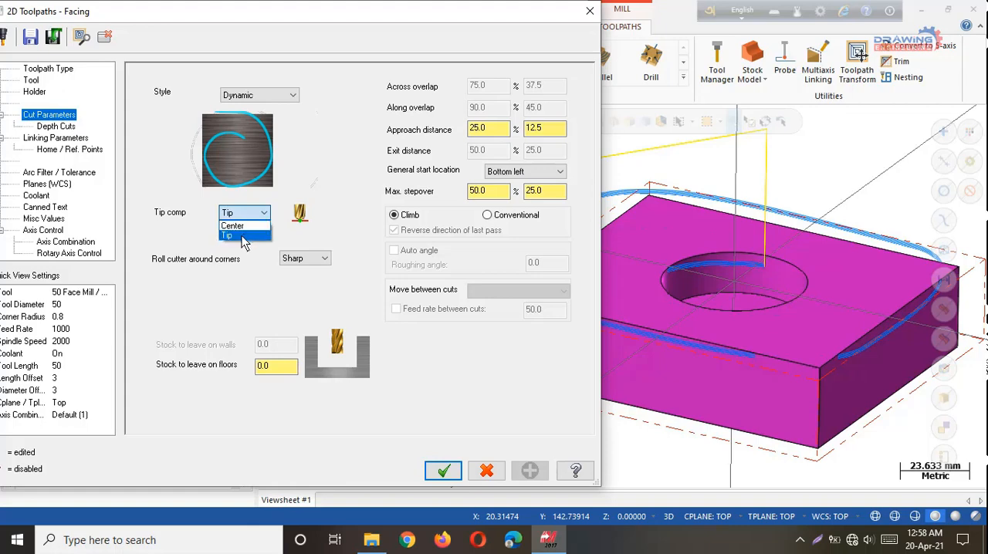
pyautogui.click(244, 235)
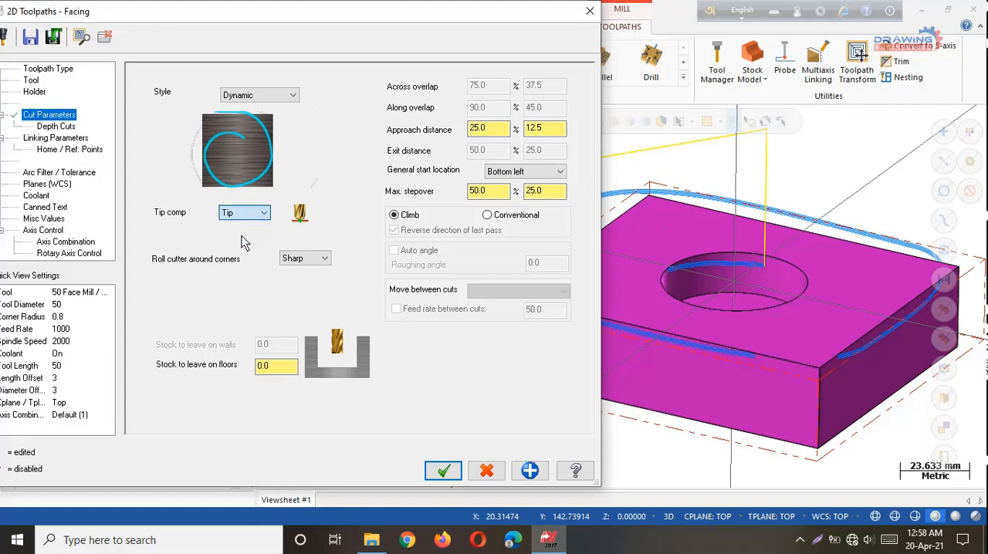
pyautogui.click(530, 472)
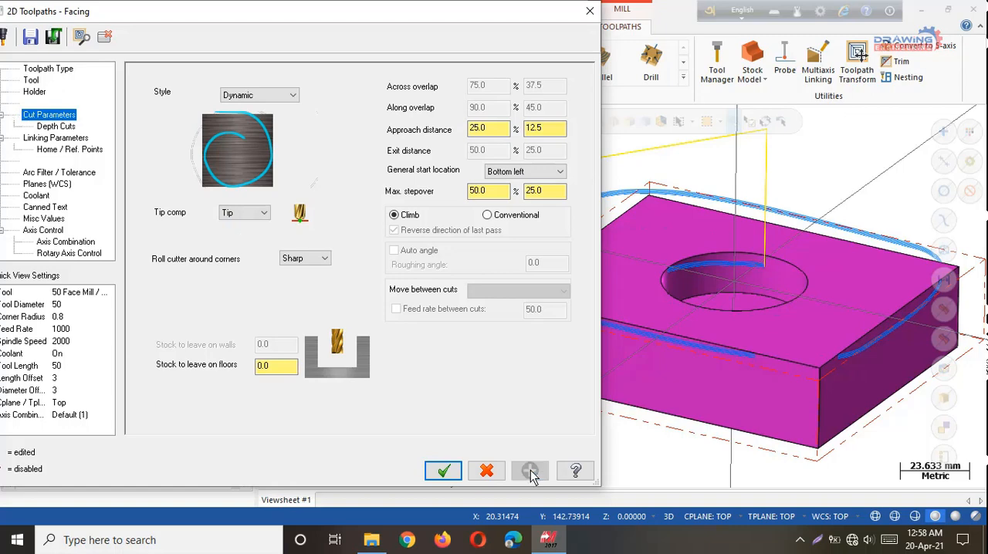
pyautogui.click(443, 471)
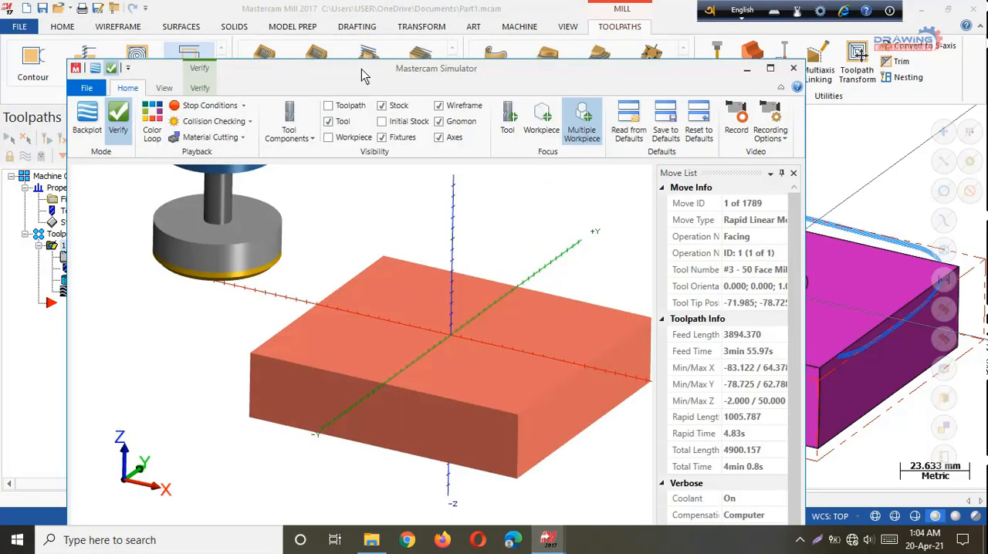
# Play the facing verification in the Mastercam Simulator, raise the playback speed, and close the simulator.
pyautogui.moveTo(365, 76); pyautogui.dragTo(351, 17)
pyautogui.click(338, 508)
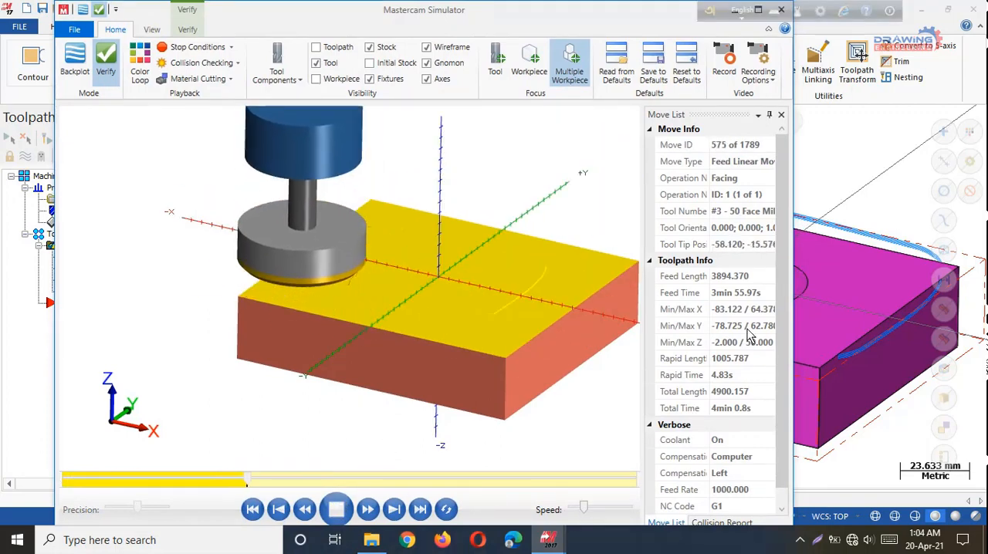
pyautogui.moveTo(585, 509); pyautogui.dragTo(615, 511)
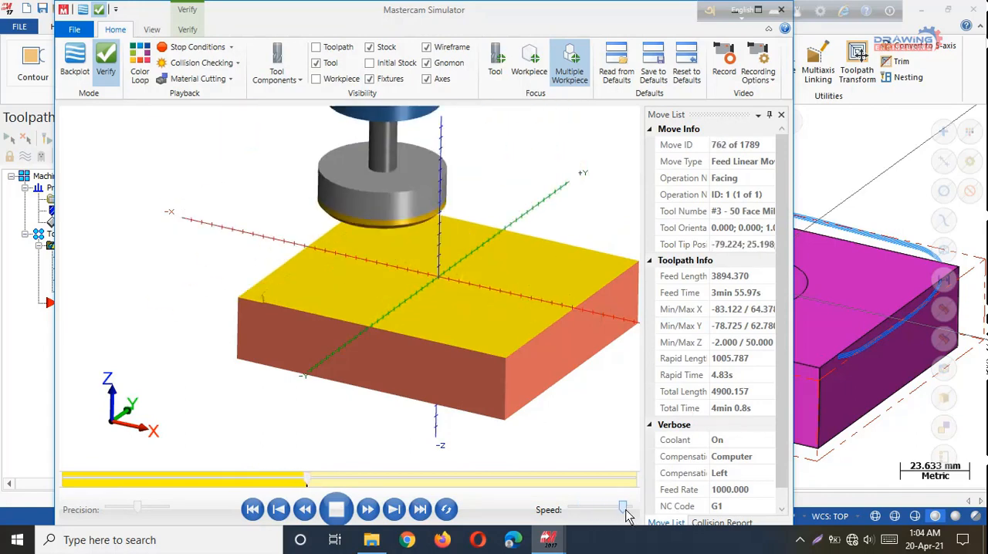
pyautogui.moveTo(692, 19); pyautogui.dragTo(692, 77)
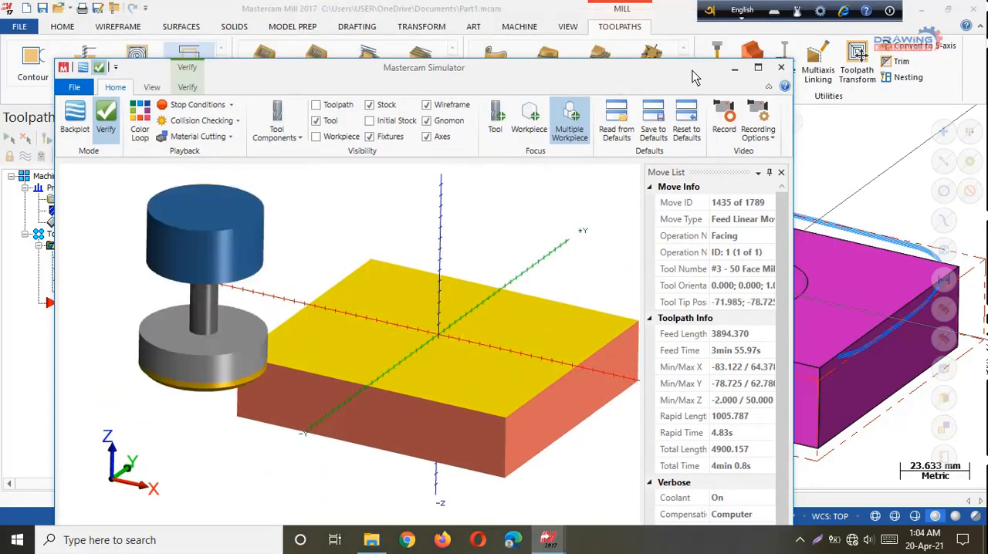
pyautogui.click(781, 67)
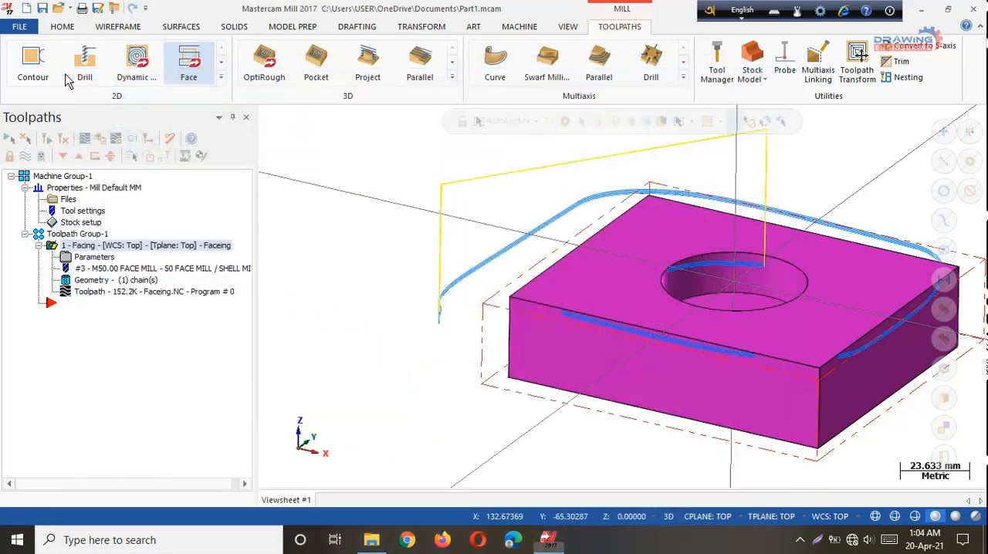
# Backplot the facing toolpath, check its cycle time information, and close the backplot.
pyautogui.click(110, 293)
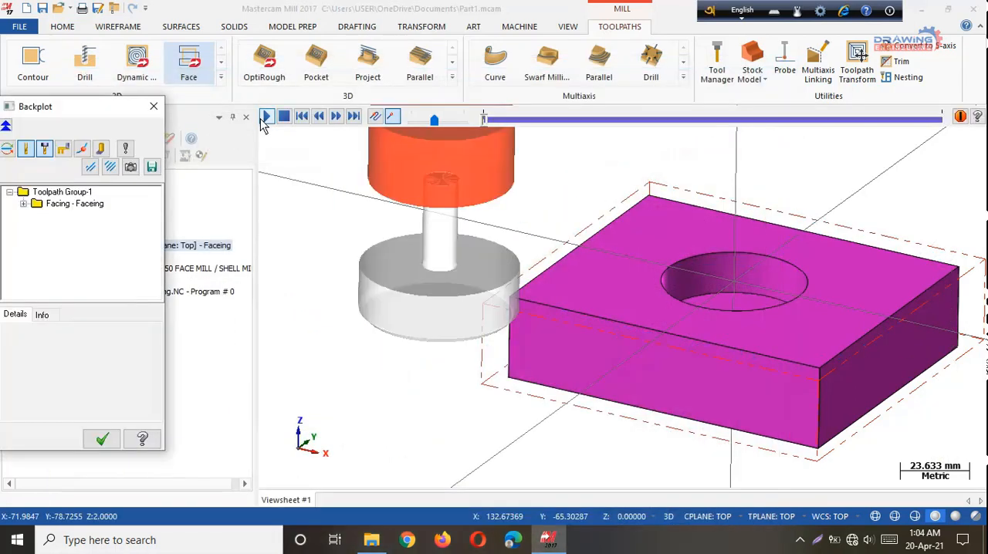
pyautogui.click(265, 117)
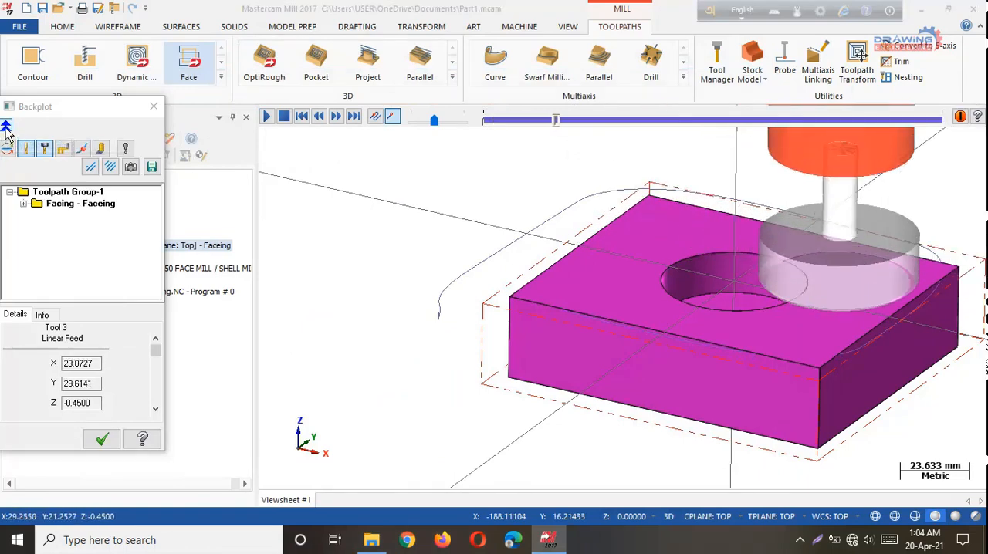
pyautogui.click(6, 127)
pyautogui.click(6, 127)
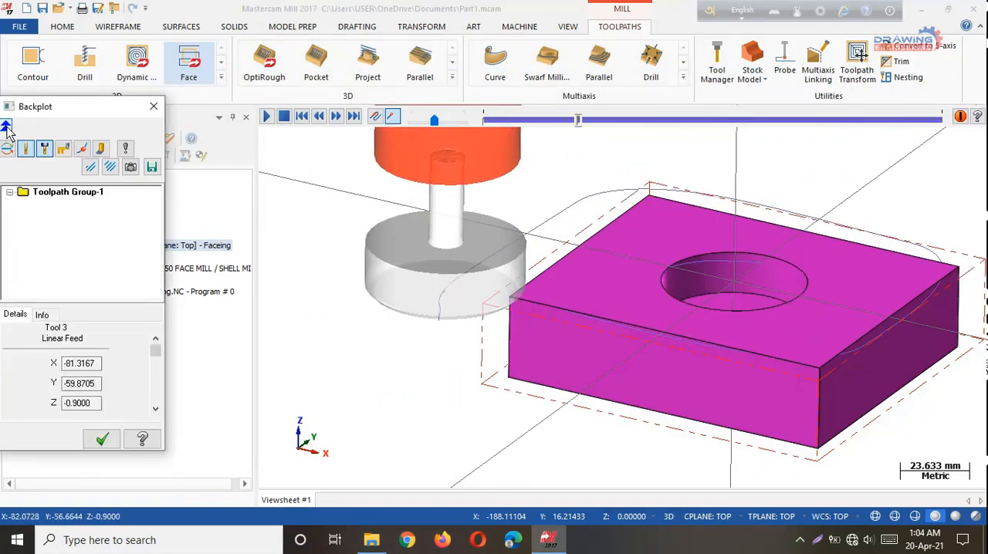
pyautogui.click(40, 316)
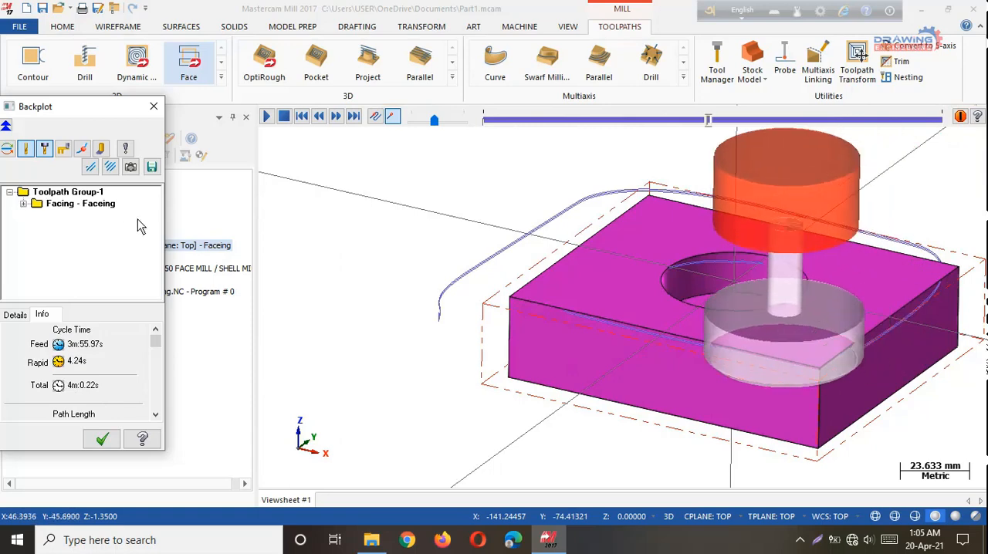
pyautogui.click(158, 109)
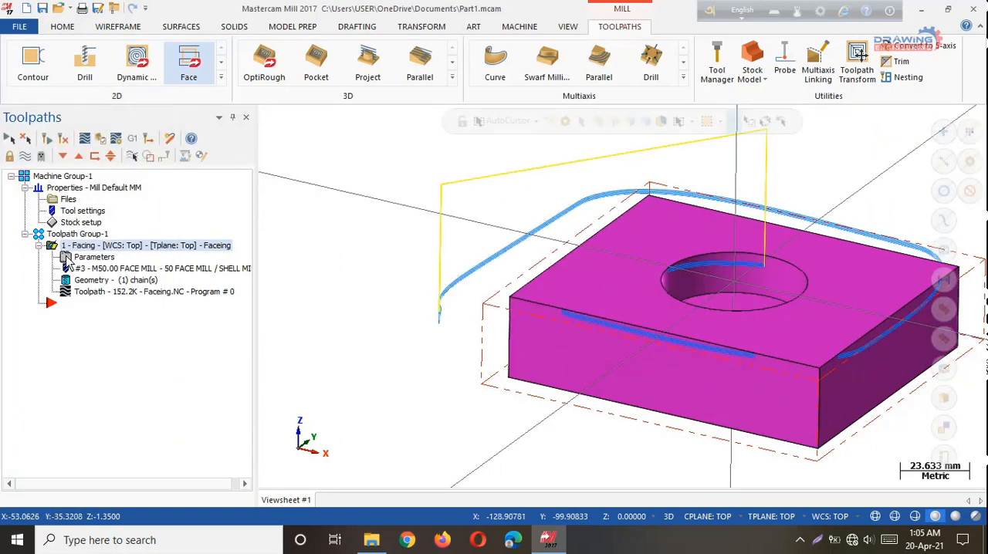
# Post-process the facing operation to an NC file with the .NC extension and save it as Faceing.
pyautogui.click(132, 139)
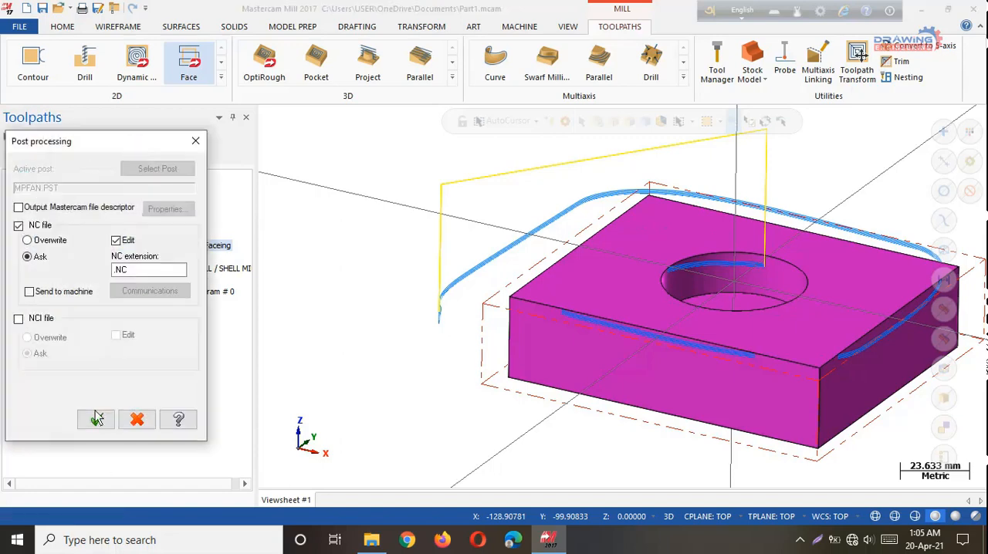
pyautogui.click(116, 275)
pyautogui.moveTo(68, 142); pyautogui.dragTo(178, 107)
pyautogui.click(206, 392)
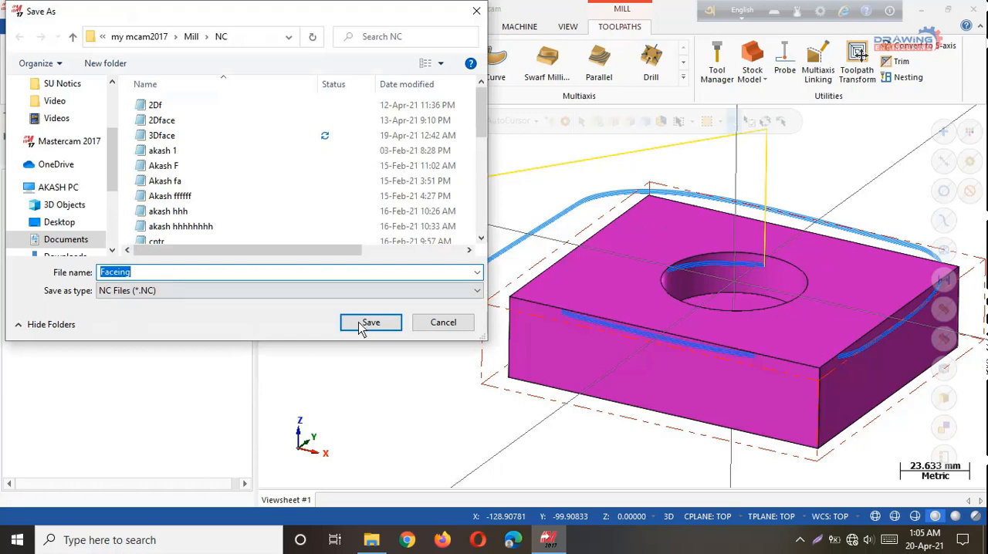
pyautogui.click(370, 323)
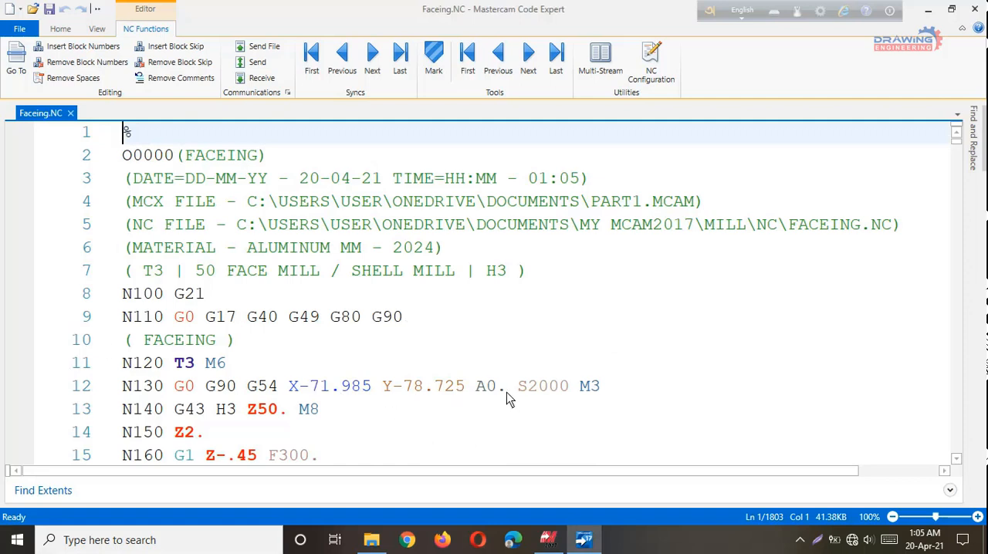
# Delete the A0. word from block N130 of the Faceing.NC code and look through the following blocks.
pyautogui.moveTo(505, 388); pyautogui.dragTo(477, 394)
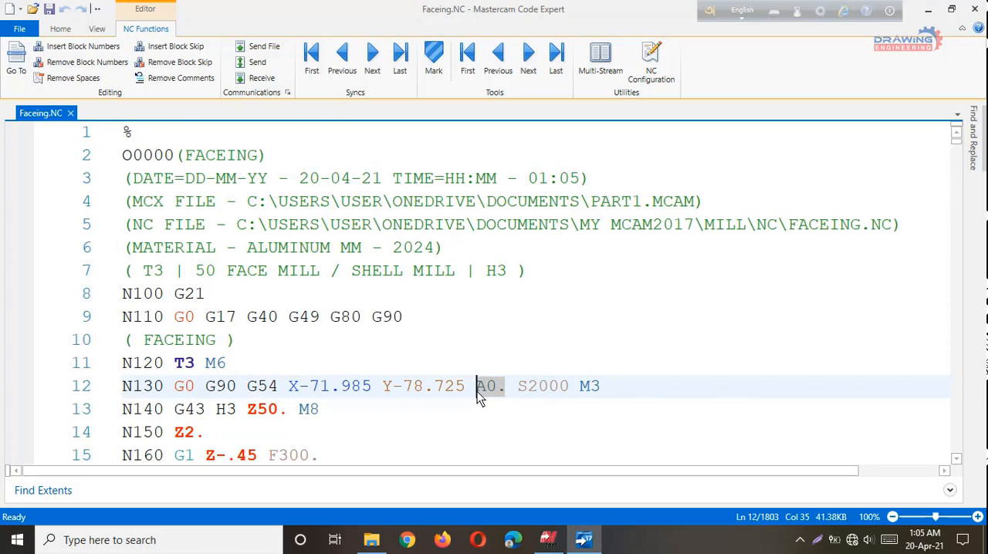
pyautogui.press('BackSpace')
pyautogui.press('BackSpace')
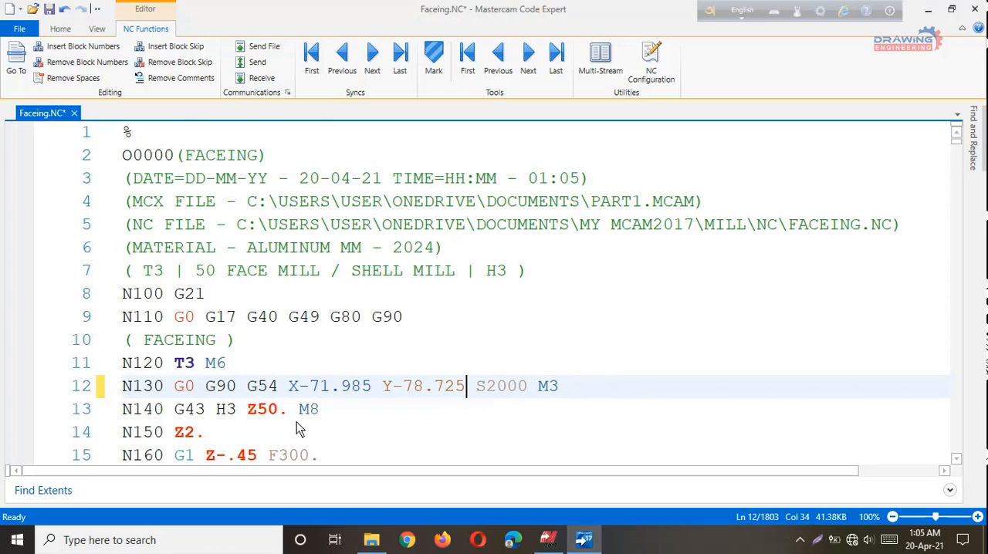
pyautogui.scroll(-9, 295, 421)
pyautogui.scroll(-20, 295, 423)
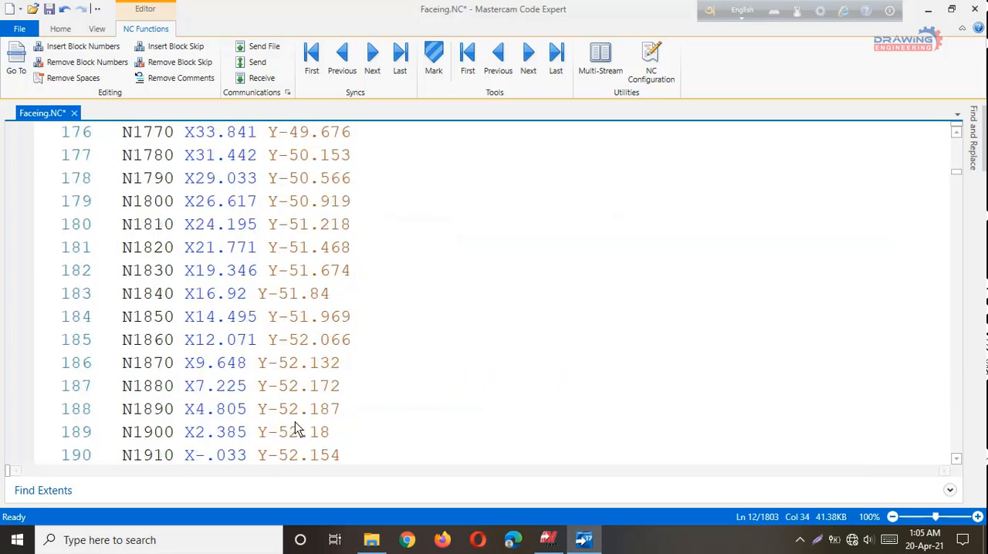
# Delete the A0. word from the G28 return block N8110 at the end of the Faceing.NC program.
pyautogui.scroll(-20, 295, 425)
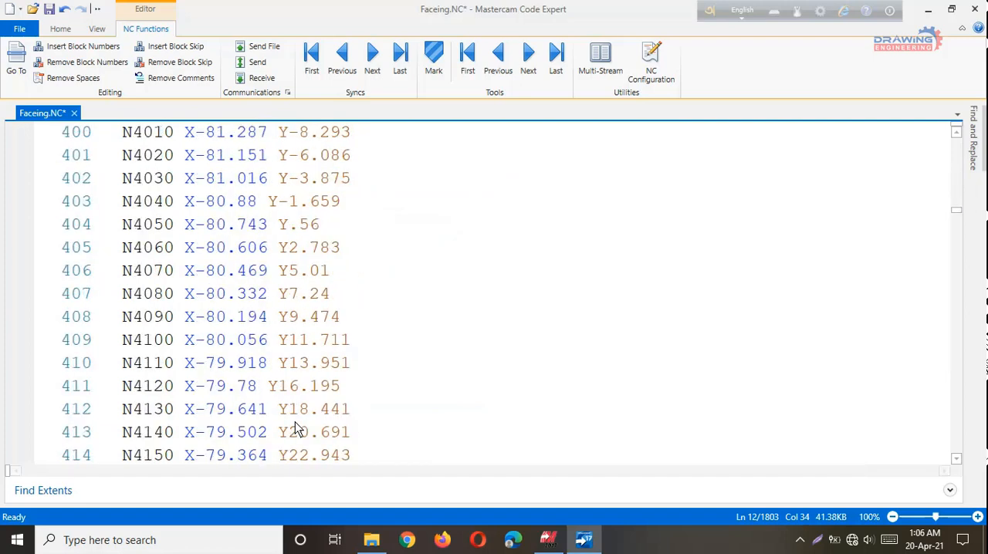
pyautogui.scroll(-20, 296, 427)
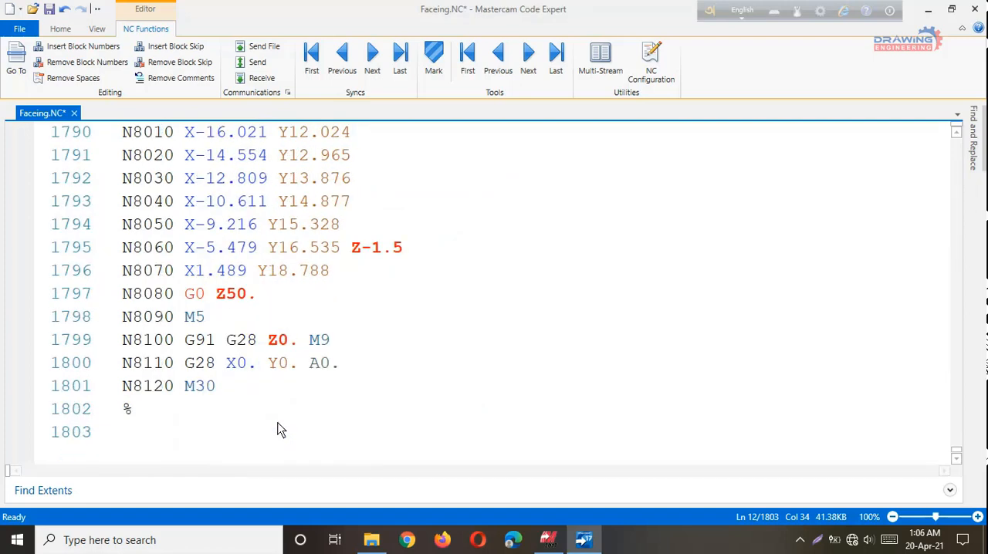
pyautogui.click(337, 366)
pyautogui.moveTo(337, 367); pyautogui.dragTo(303, 369)
pyautogui.press('BackSpace')
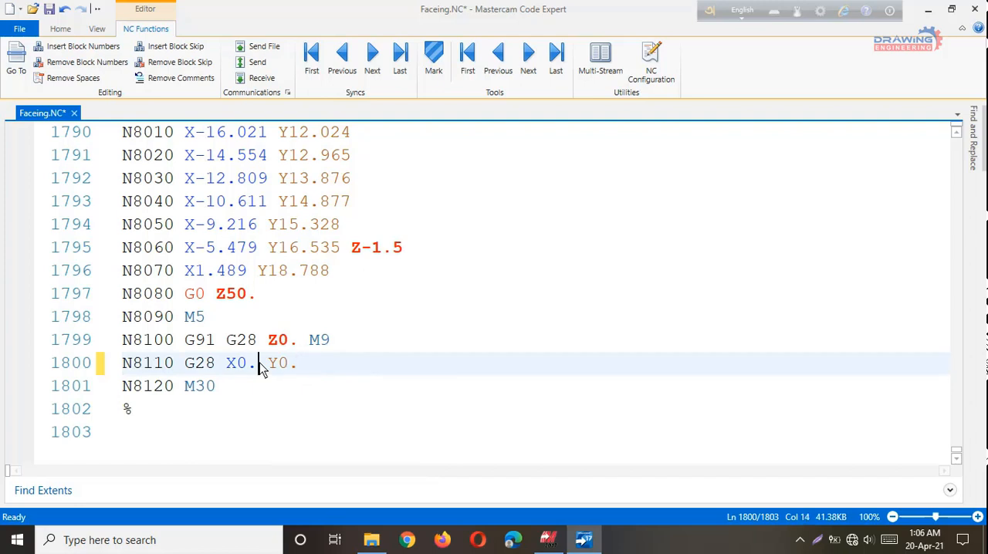
# Delete the X0. word and its extra space from block N8110, and save the NC file.
pyautogui.moveTo(261, 369); pyautogui.dragTo(224, 369)
pyautogui.press('Delete')
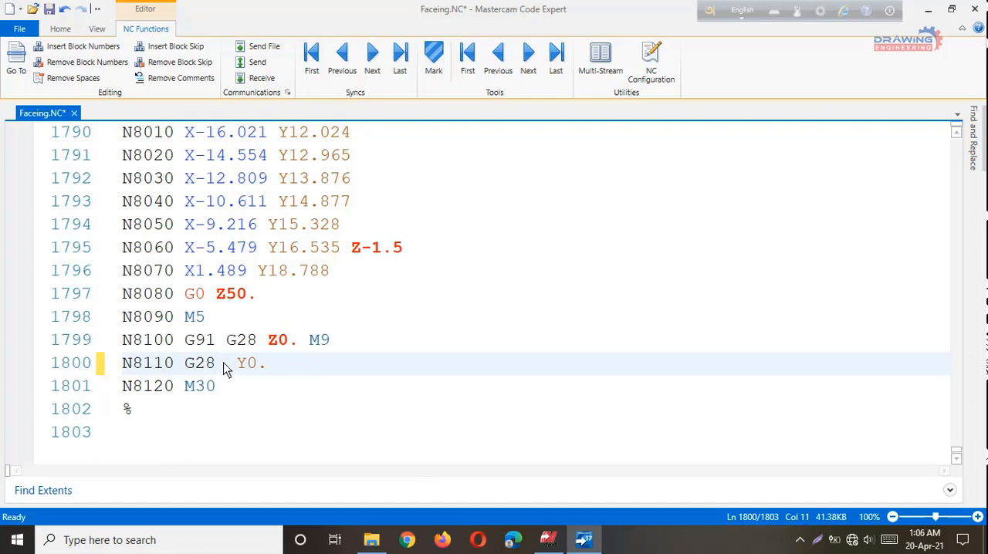
pyautogui.press('BackSpace')
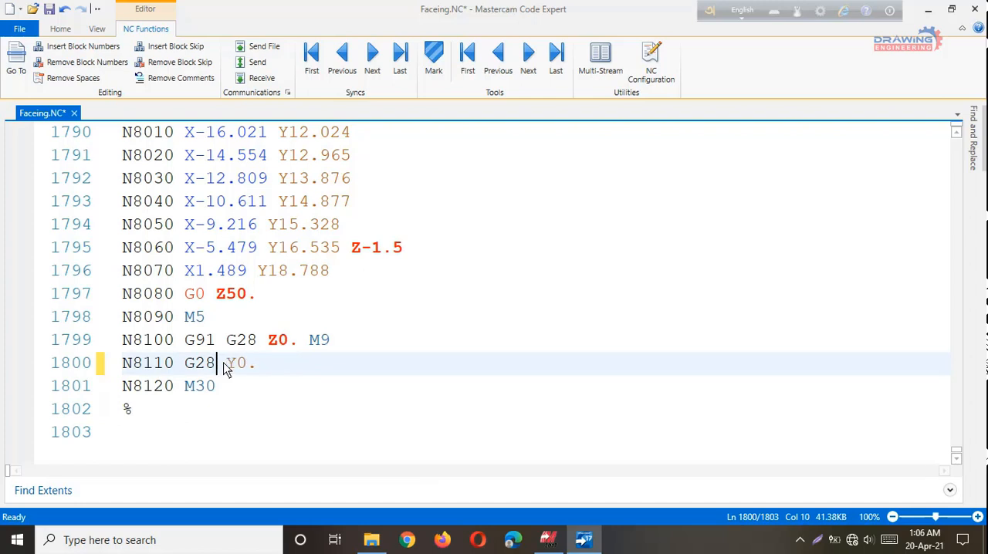
pyautogui.click(49, 10)
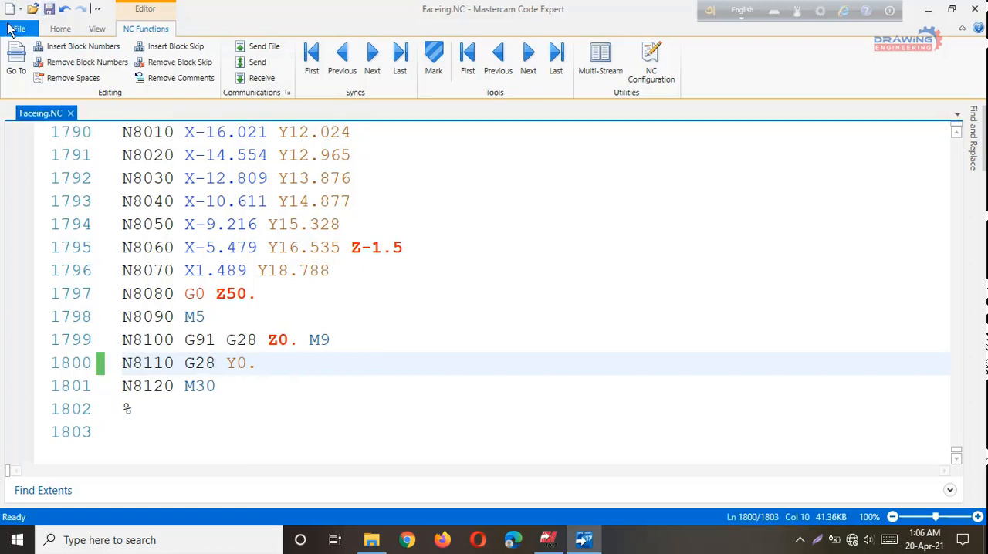
# Check the Save As folder of the Faceing NC file without saving a copy, and return to the file commands.
pyautogui.click(19, 28)
pyautogui.click(53, 76)
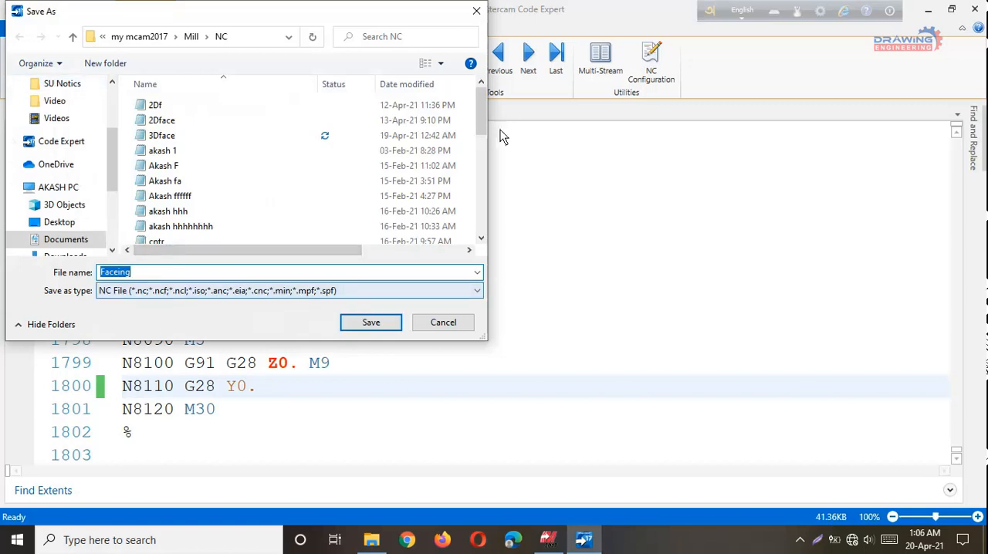
pyautogui.click(477, 11)
pyautogui.click(15, 31)
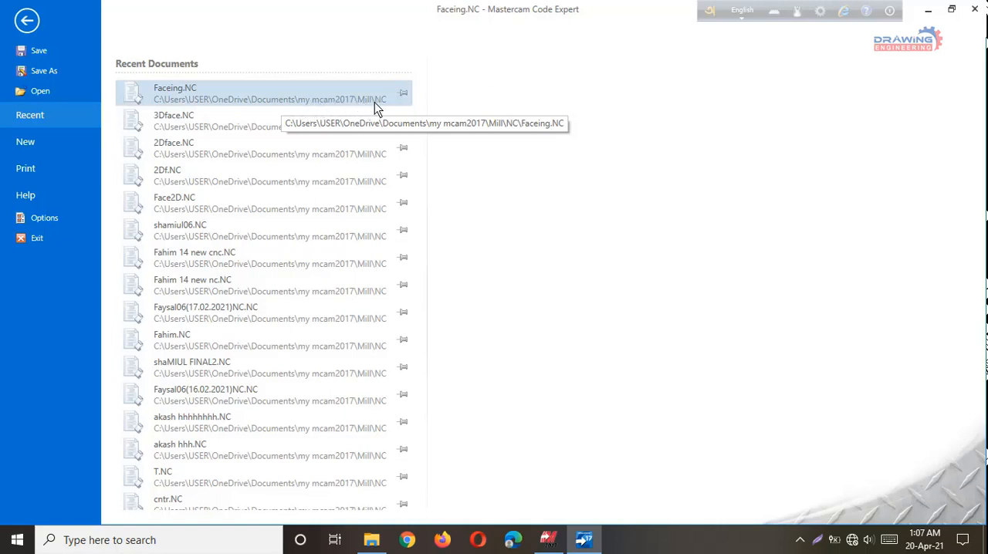
# Switch to File Explorer and open the Faceing file from the Documents\my mcam2017\Mill\NC folder.
pyautogui.click(375, 543)
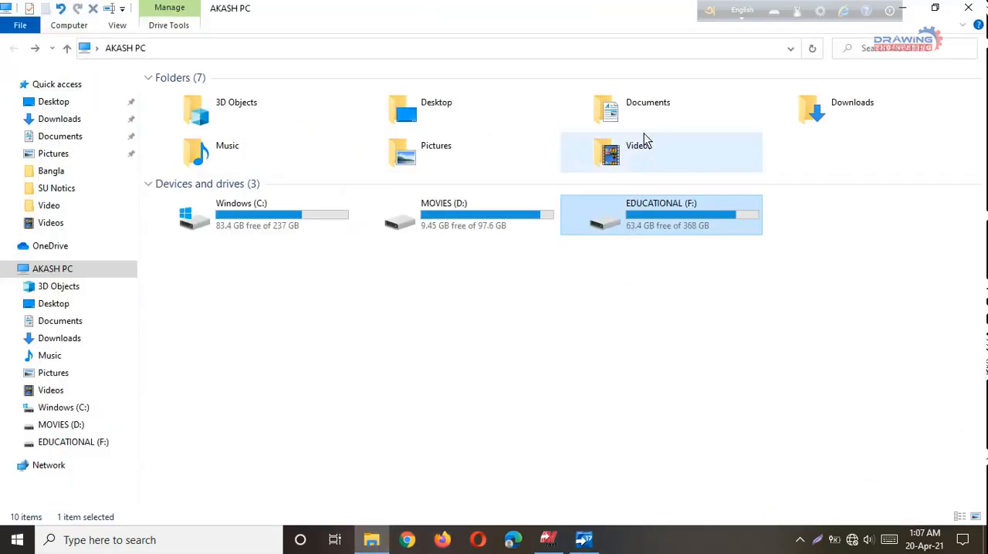
pyautogui.doubleClick(653, 111)
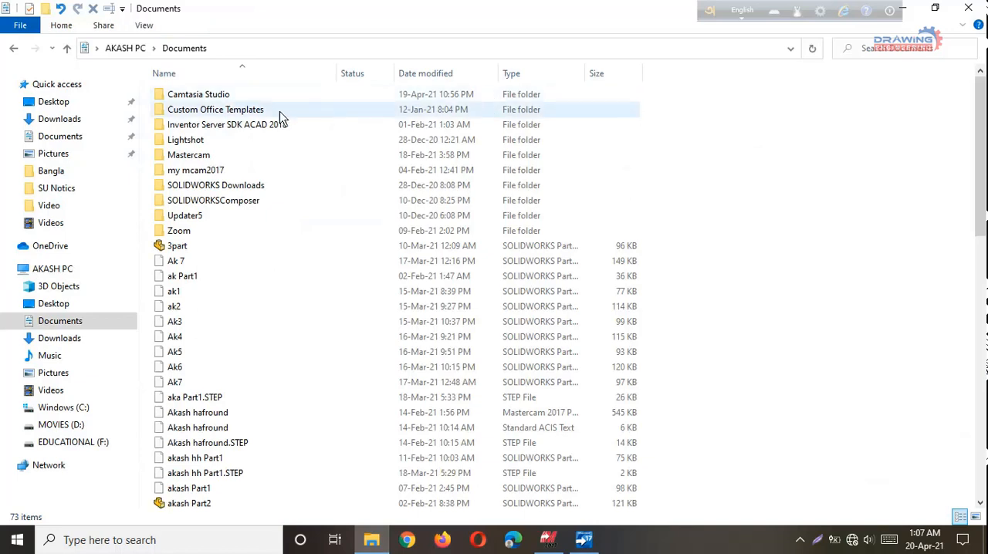
pyautogui.doubleClick(215, 176)
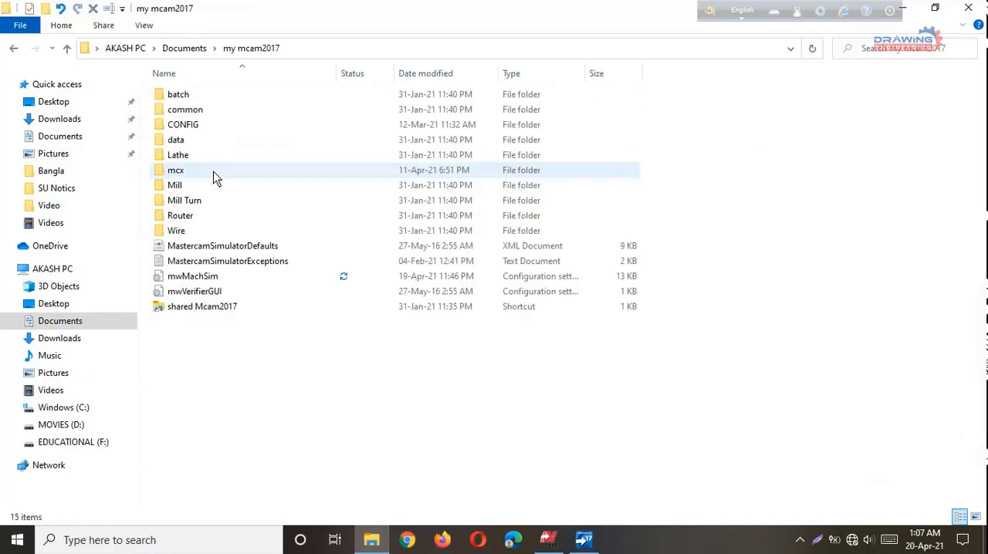
pyautogui.doubleClick(178, 186)
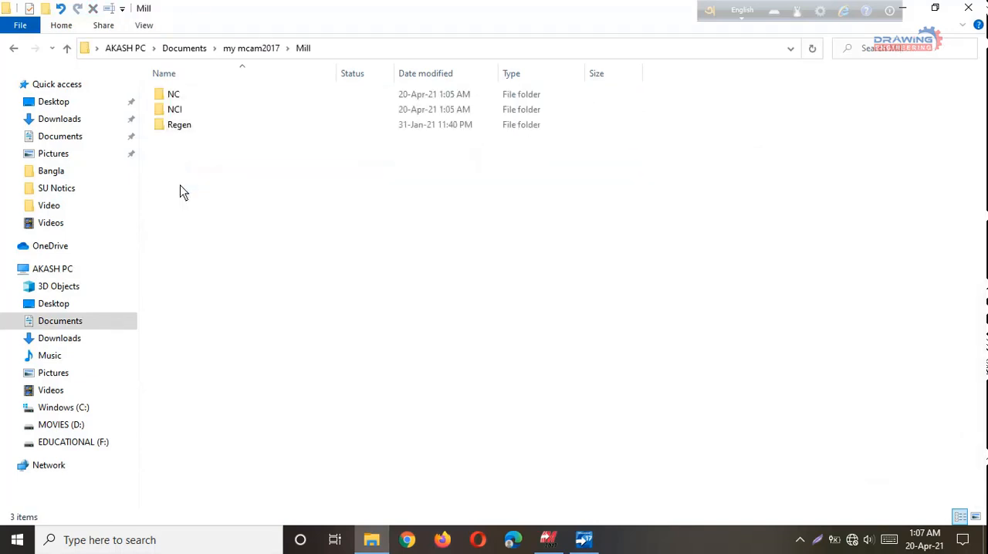
pyautogui.doubleClick(194, 94)
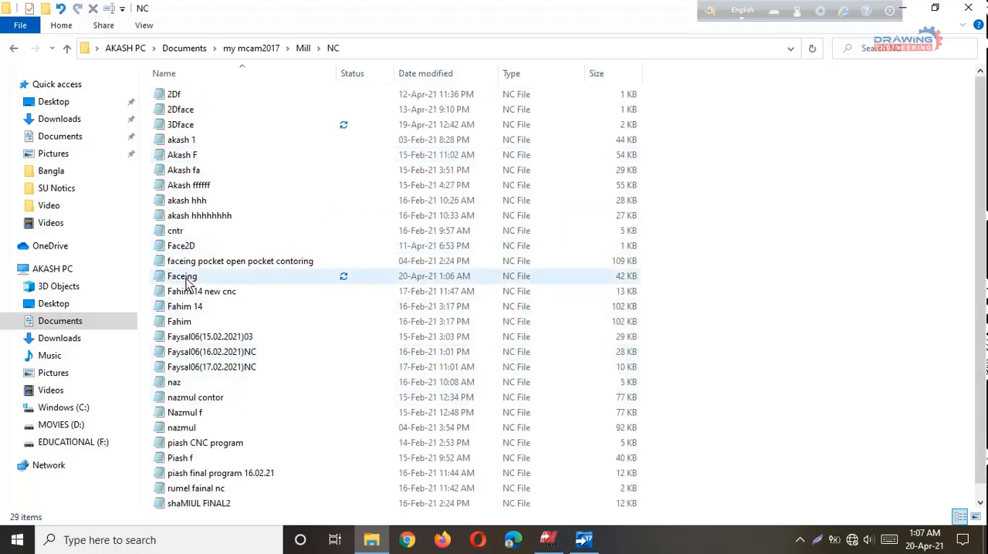
pyautogui.click(185, 278)
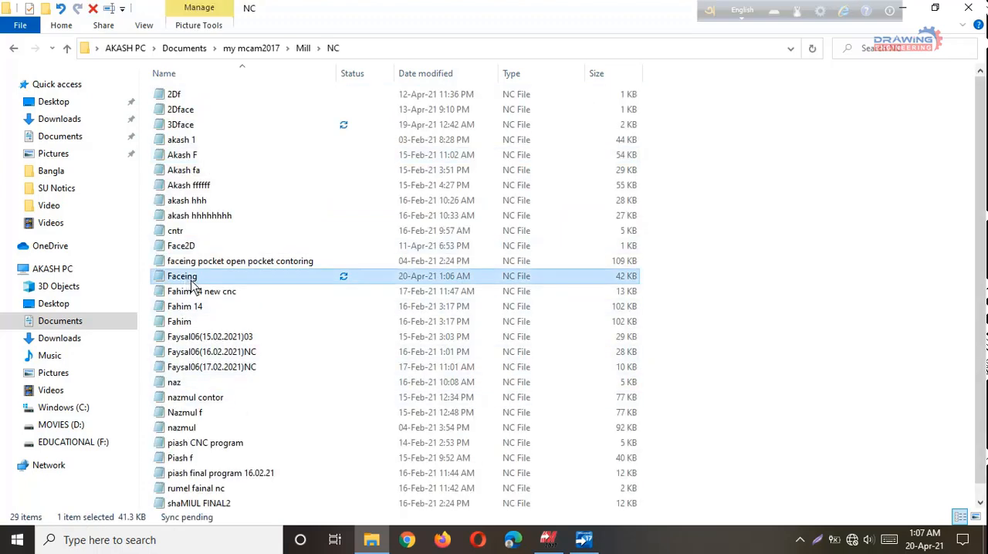
pyautogui.doubleClick(186, 279)
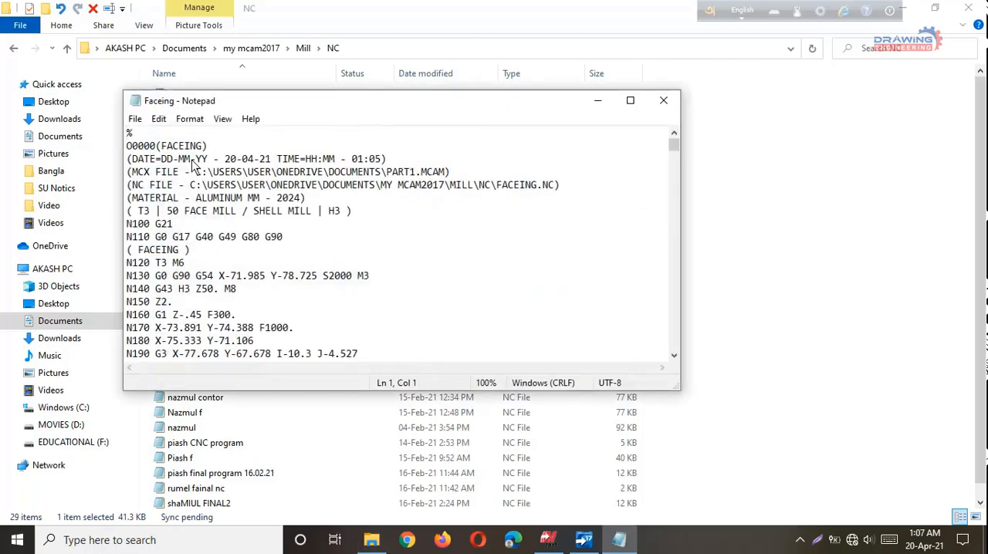
# Maximize the Notepad window, enlarge the text to 150%, and look through the Faceing NC code.
pyautogui.click(630, 100)
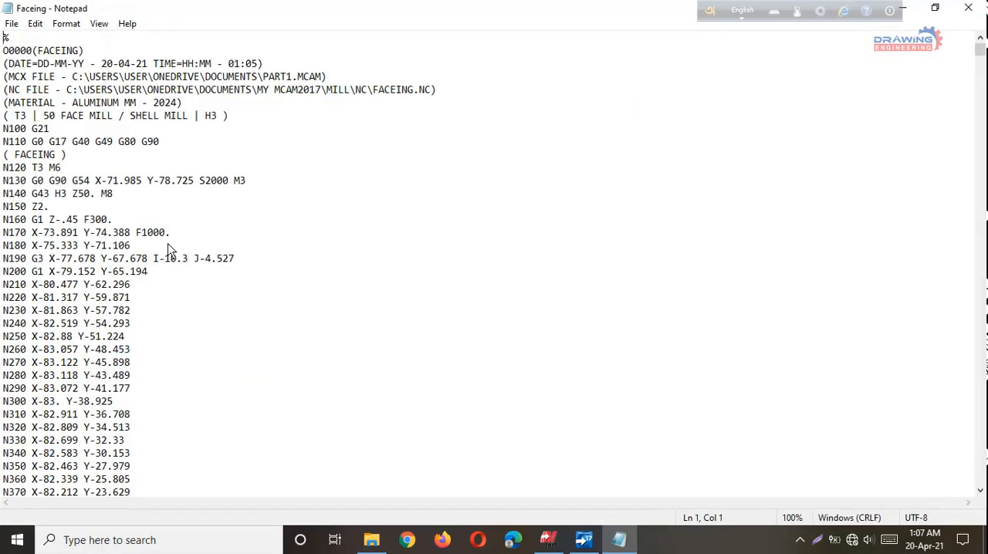
pyautogui.keyDown('ctrl'); pyautogui.scroll(5, 168, 250); pyautogui.keyUp('ctrl')
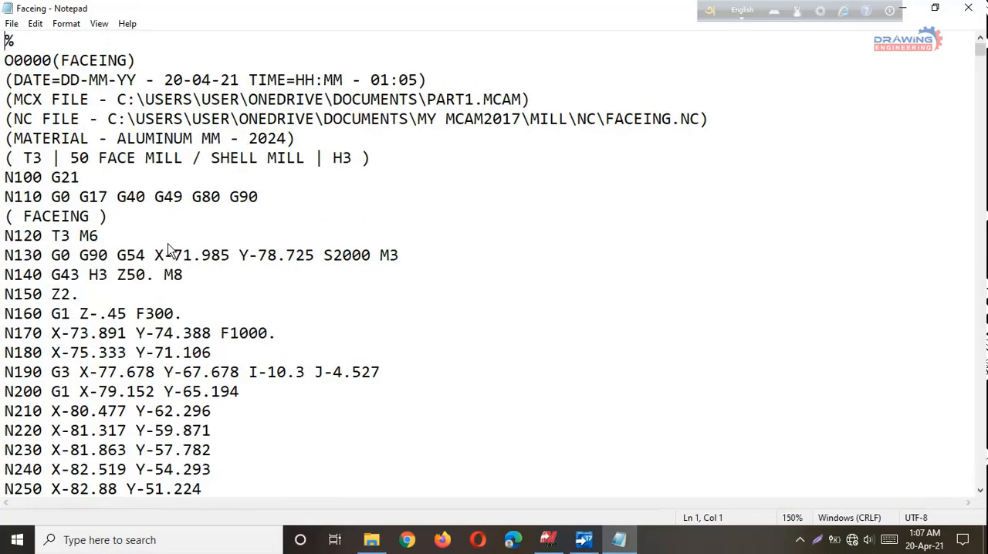
pyautogui.scroll(-20, 167, 250)
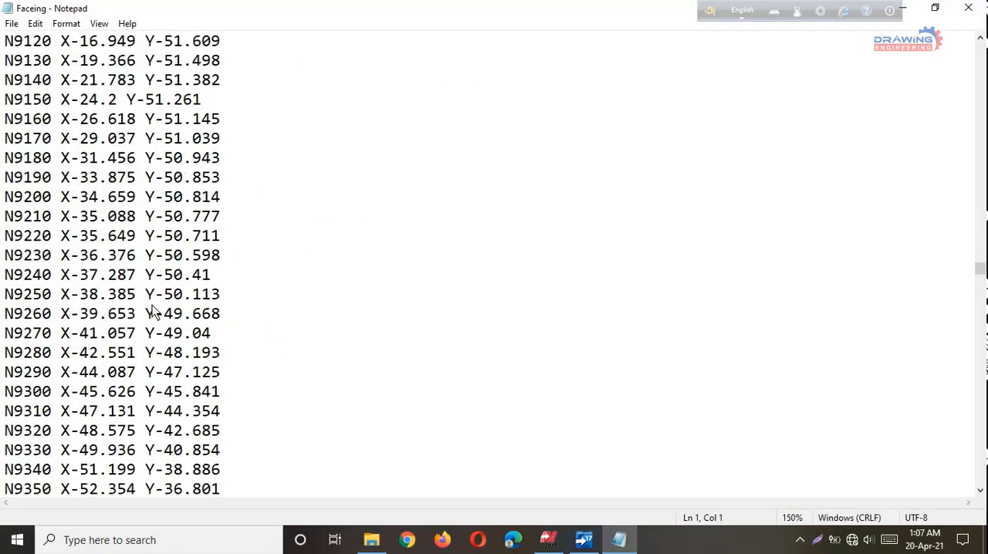
pyautogui.scroll(-20, 153, 310)
pyautogui.scroll(-20, 153, 310)
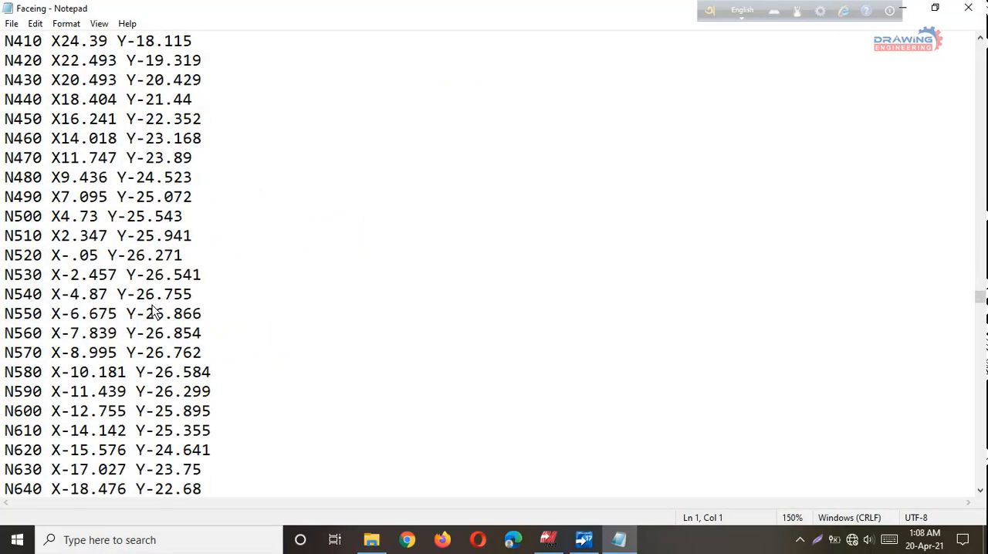